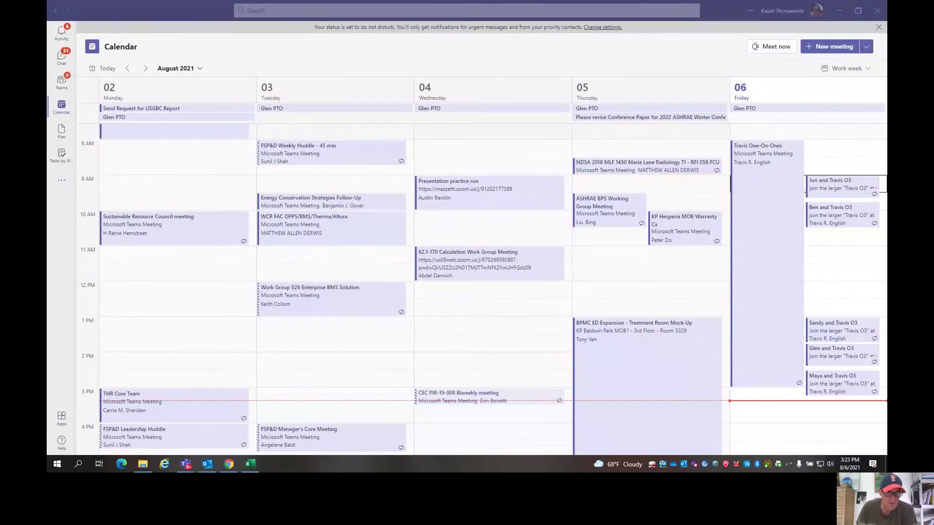
left_click(250, 464)
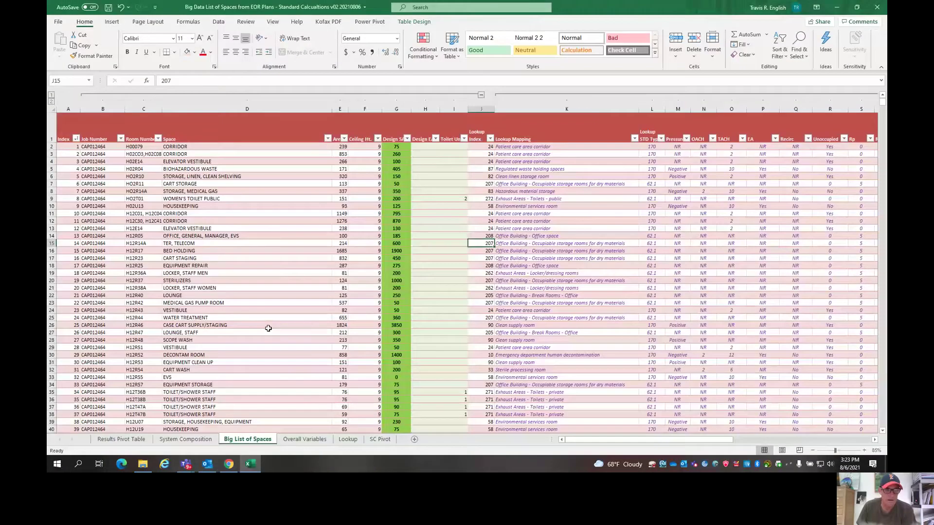
left_click(273, 236)
left_click(149, 184)
left_click(93, 155)
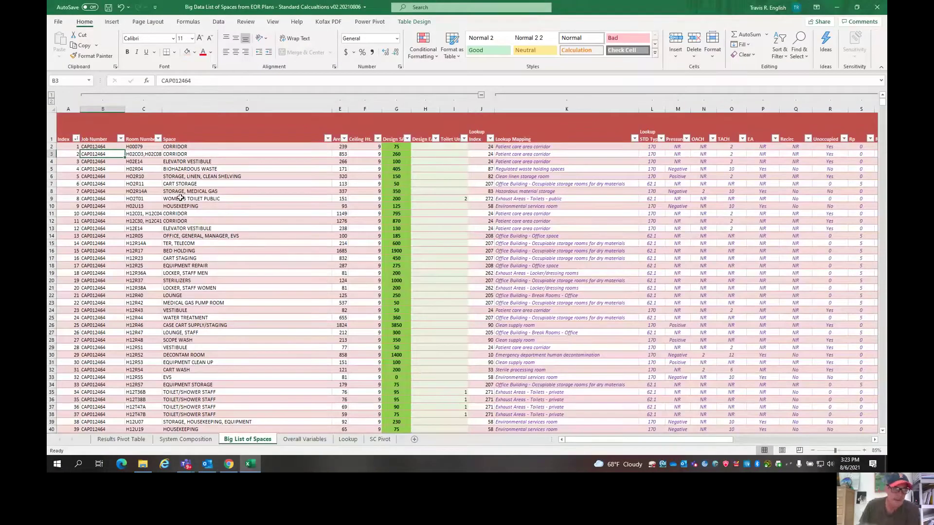
left_click(73, 115)
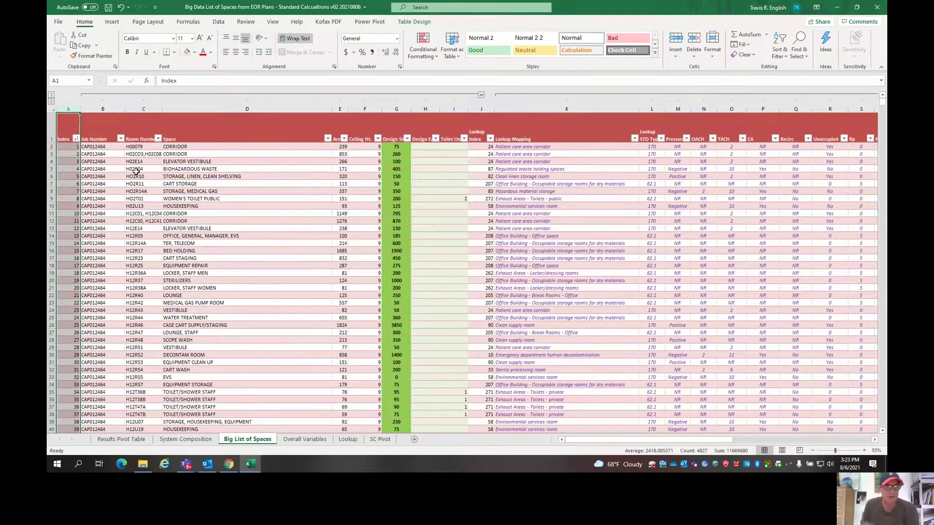
left_click(104, 206)
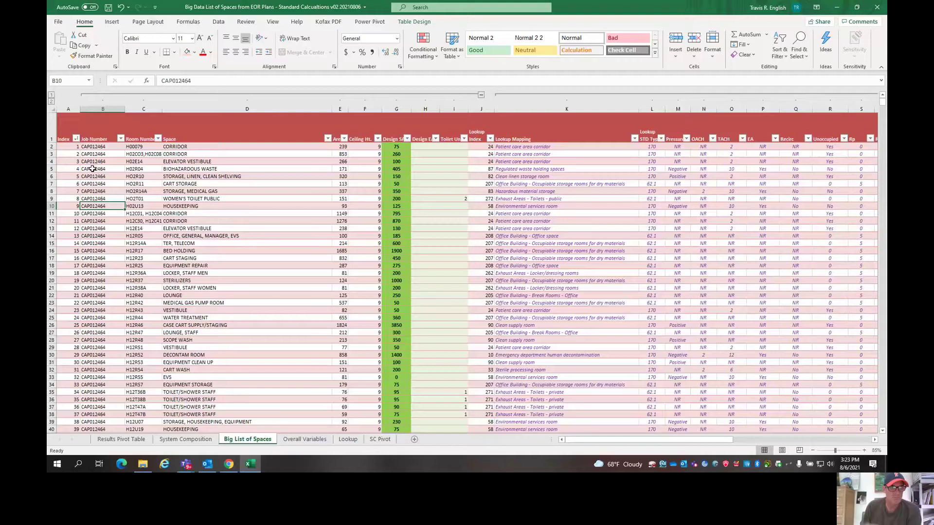
left_click(67, 130)
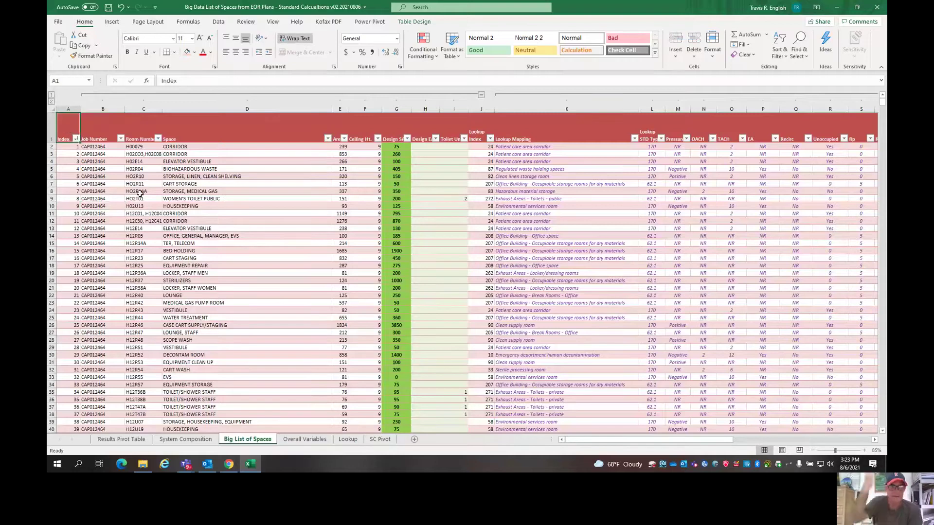
key("Right")
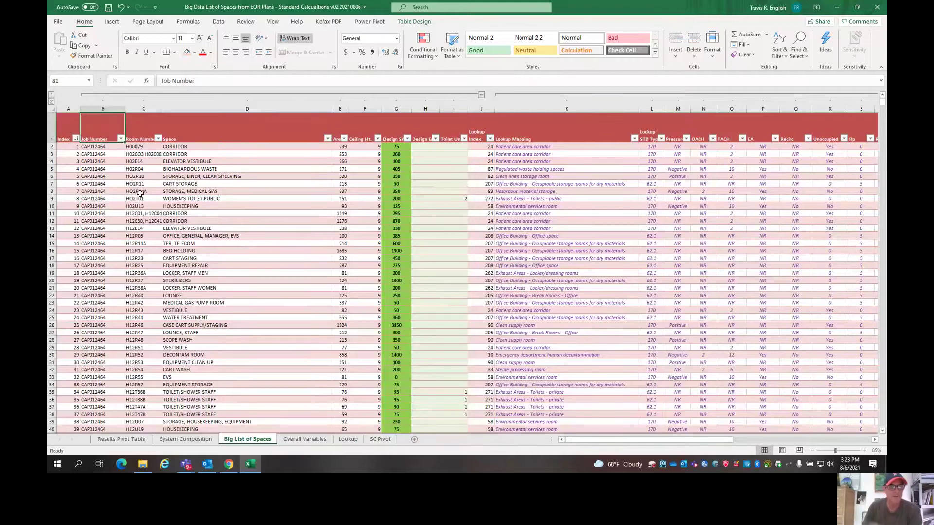
key("Right")
key("Right")
key("Right")
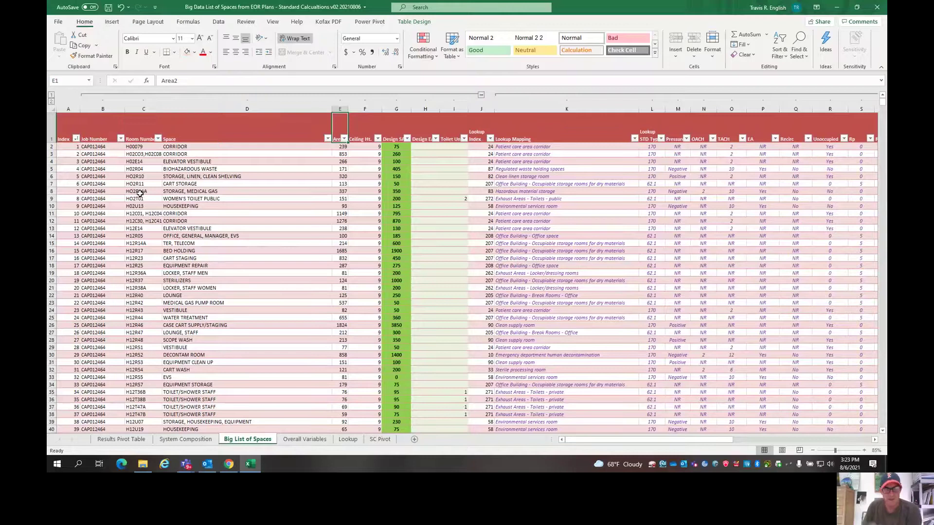
key("Right")
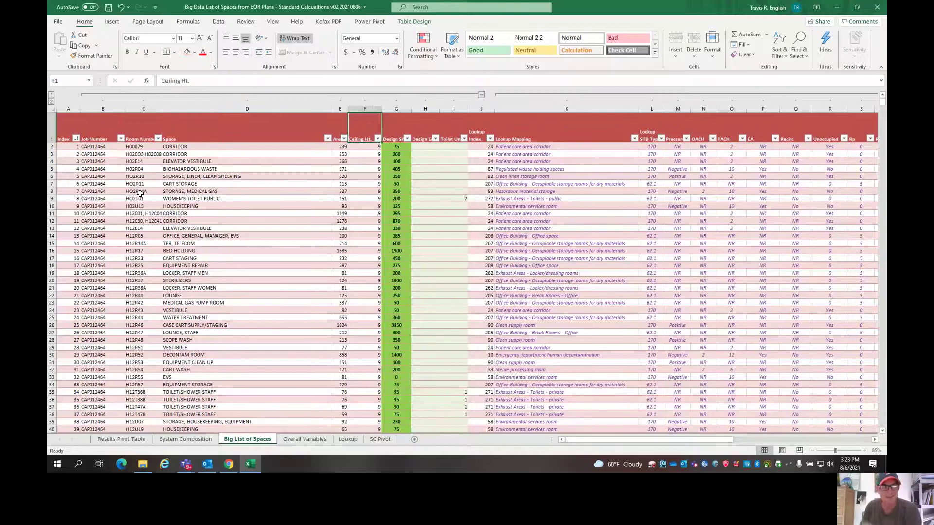
key("Right")
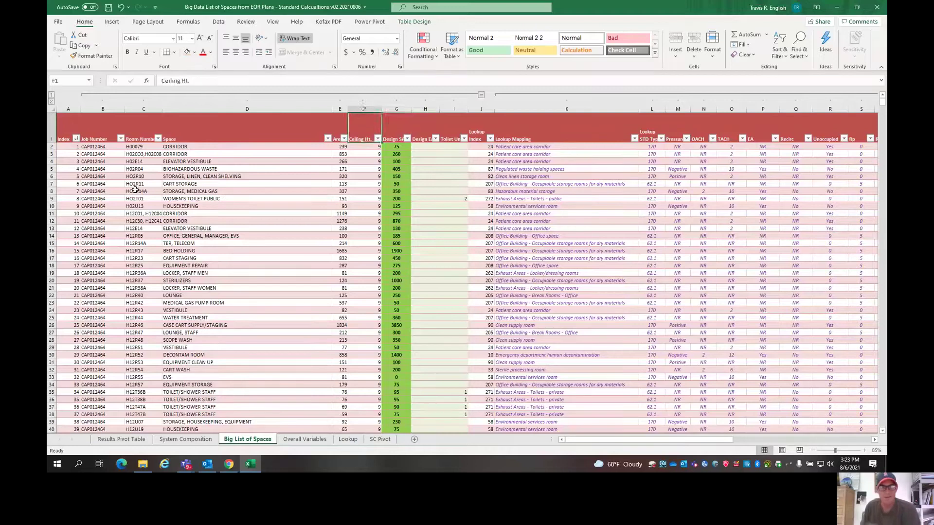
mouse_move(398, 108)
left_mouse_down()
mouse_move(128, 117)
mouse_move(68, 127)
mouse_move(58, 145)
left_mouse_up()
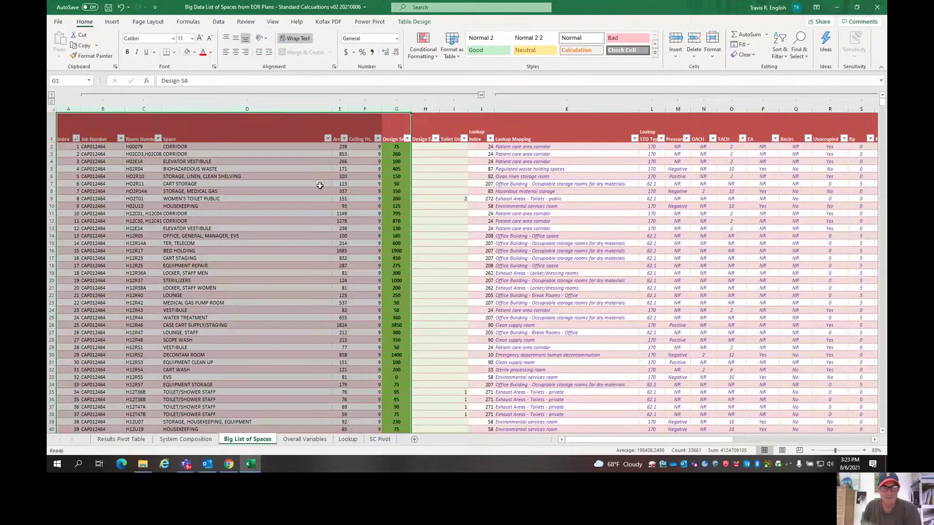
Open the Design EA and Toilet Units filter dropdowns and close them without filtering
left_click(424, 178)
left_click(422, 139)
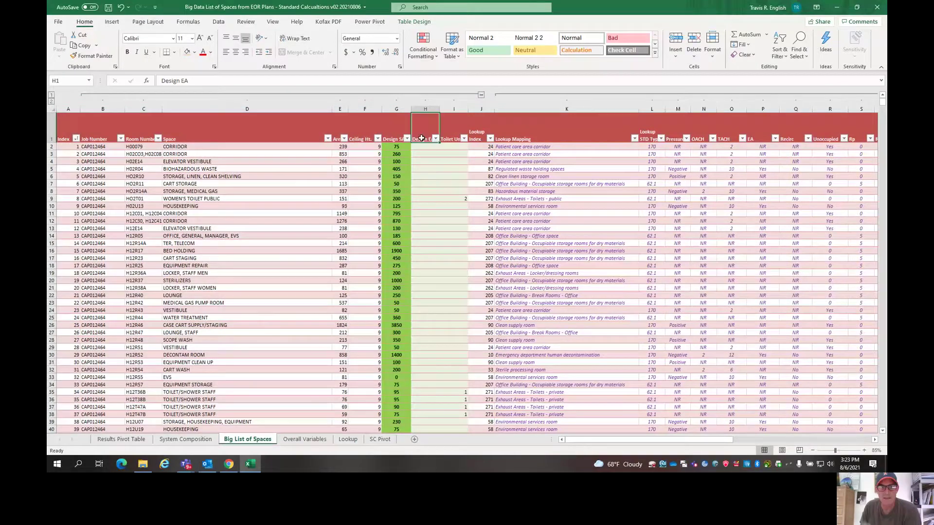
left_click(425, 115)
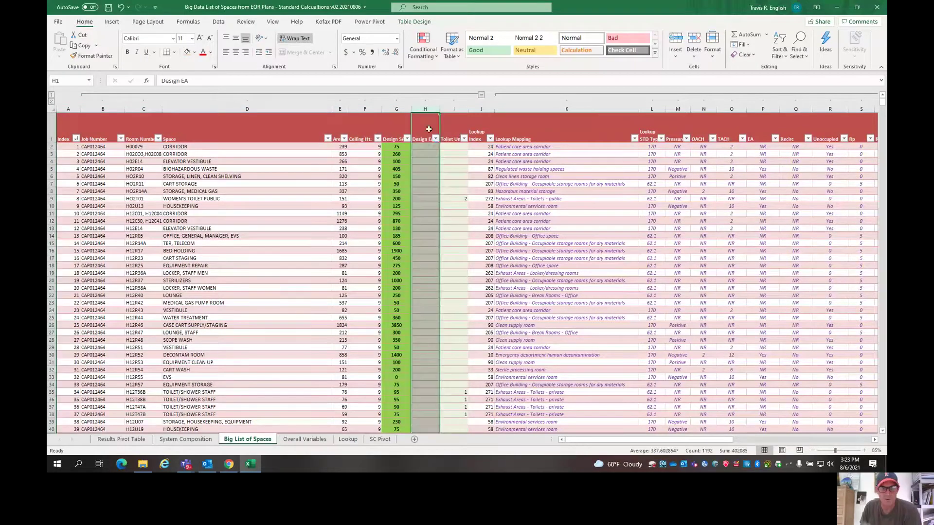
left_click(435, 139)
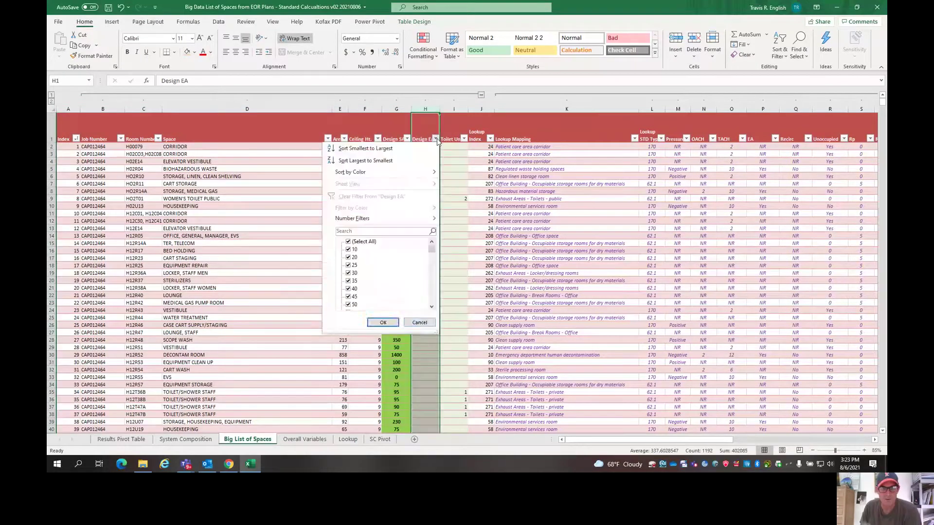
left_click(419, 322)
left_click(454, 236)
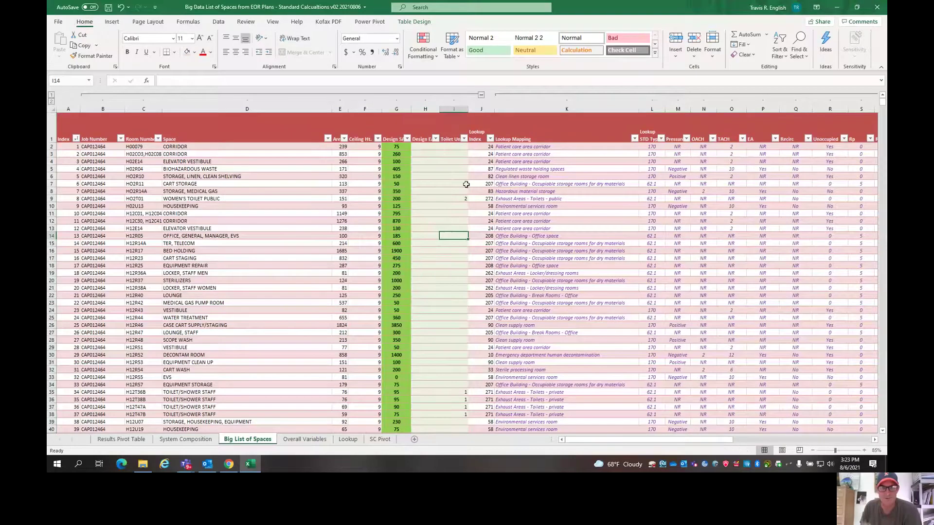
left_click(464, 140)
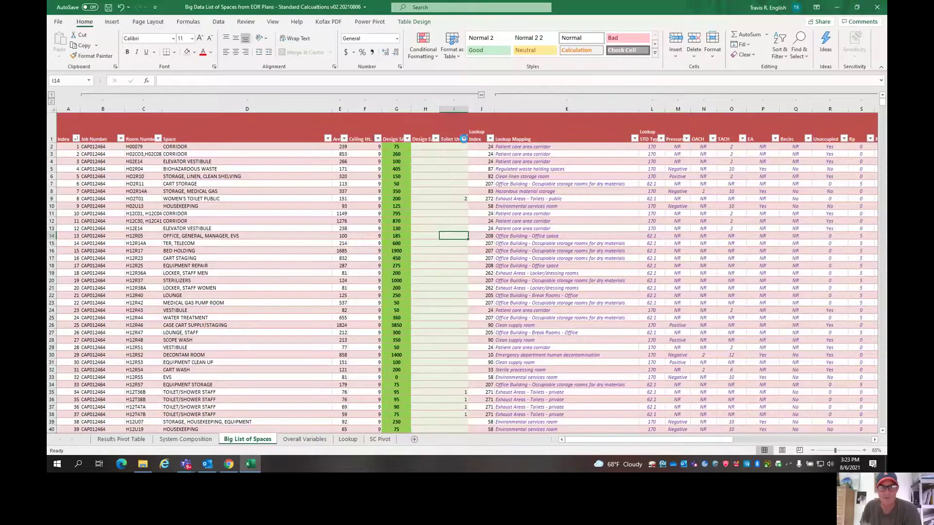
key("Escape")
left_click(447, 108)
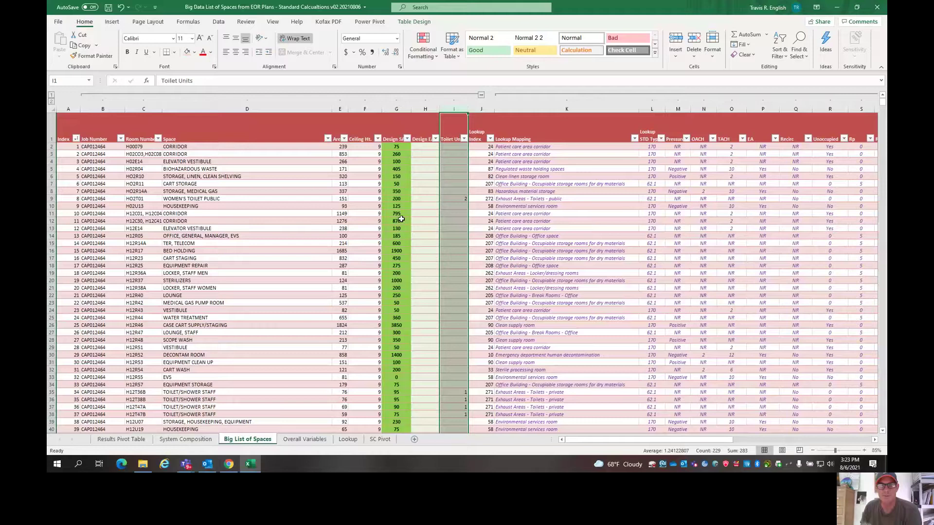
Check the Lookup Index VLOOKUP in K6 and value 24 in J11, then show the Lookup sheet
left_click(524, 177)
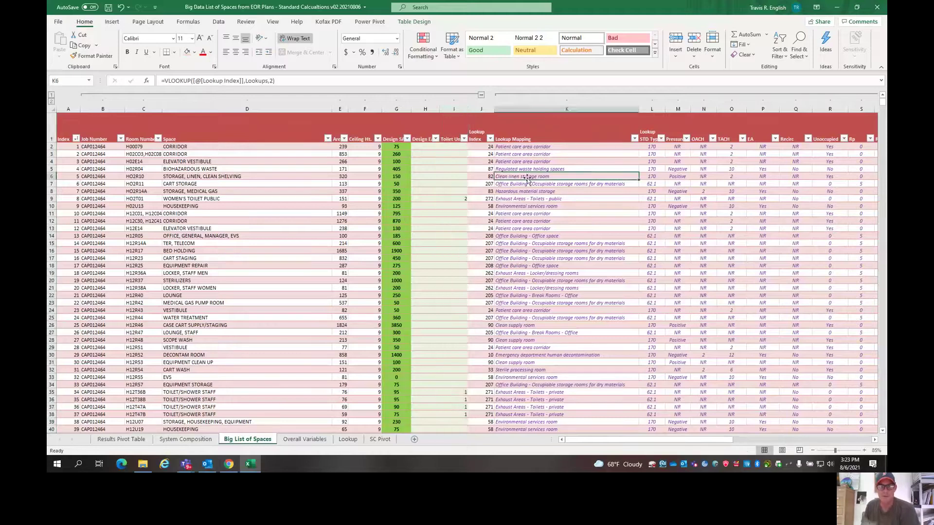
left_click(479, 140)
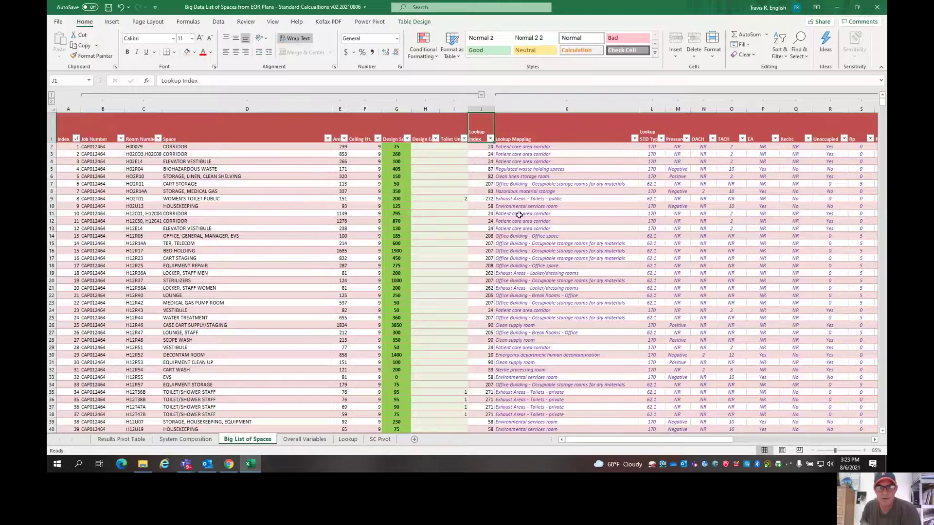
left_click(484, 214)
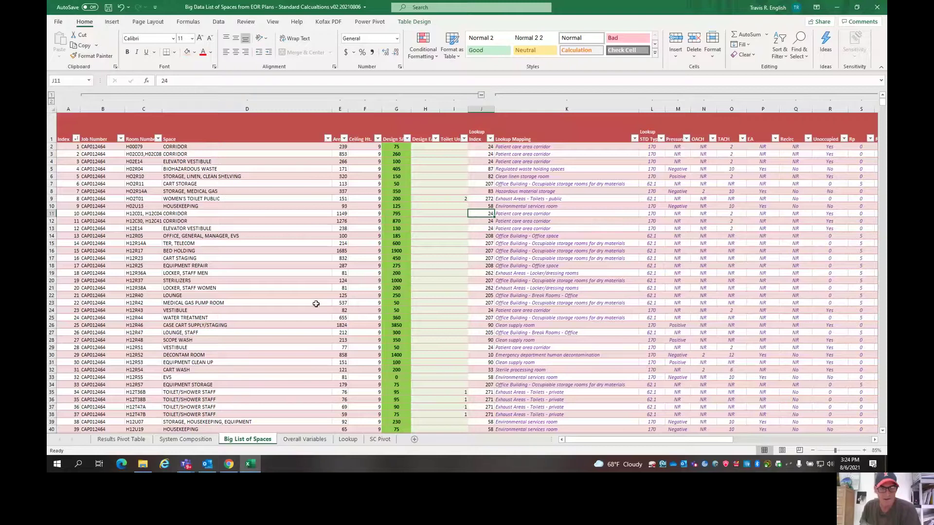
left_click(348, 439)
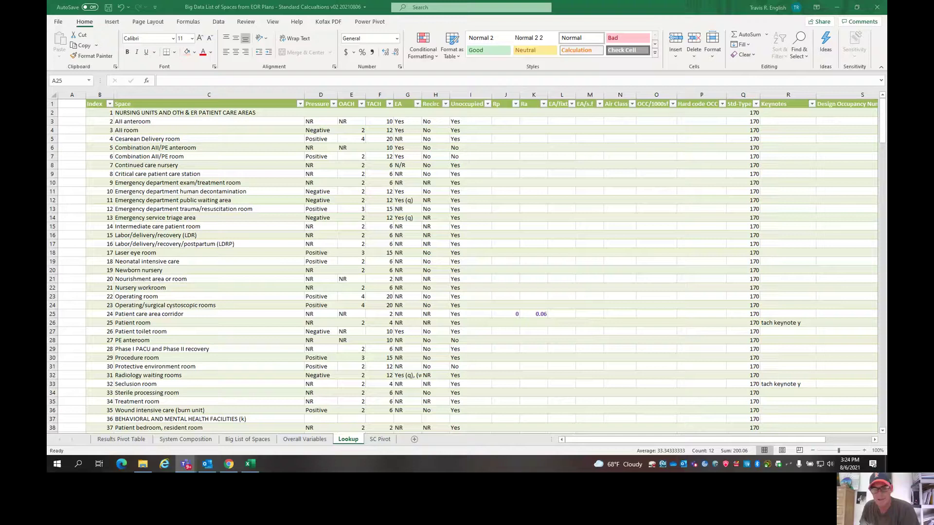
Select the Lookup table's design occupancy values in S2:T30, then clear the selection
left_click(875, 439)
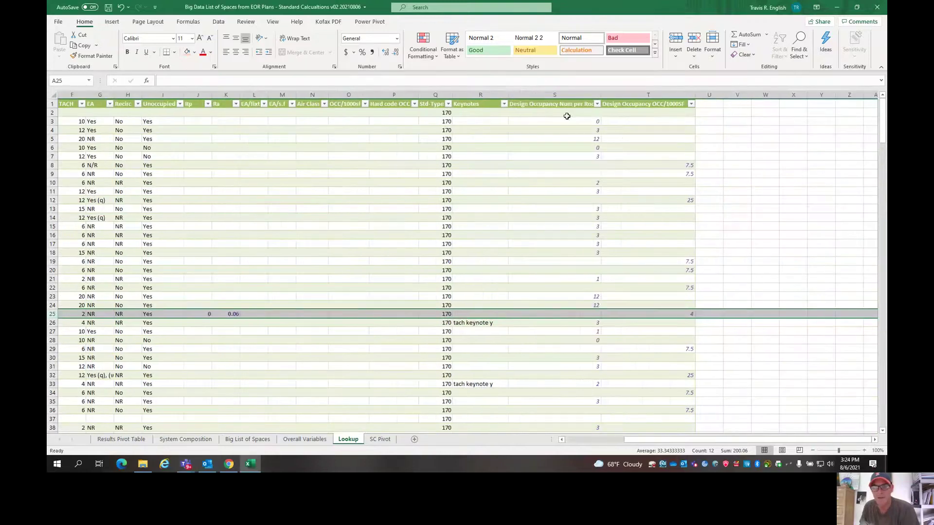
left_click_drag(566, 116, 683, 359)
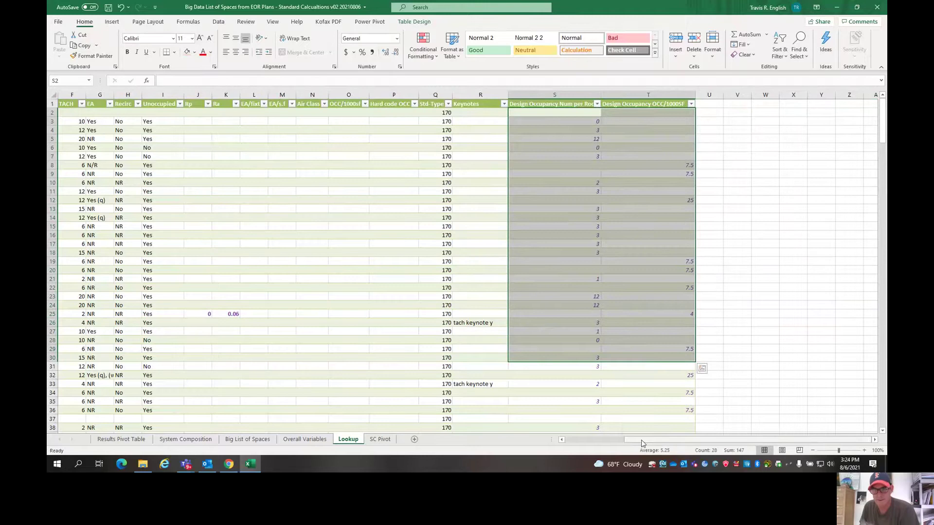
left_click_drag(642, 443, 582, 442)
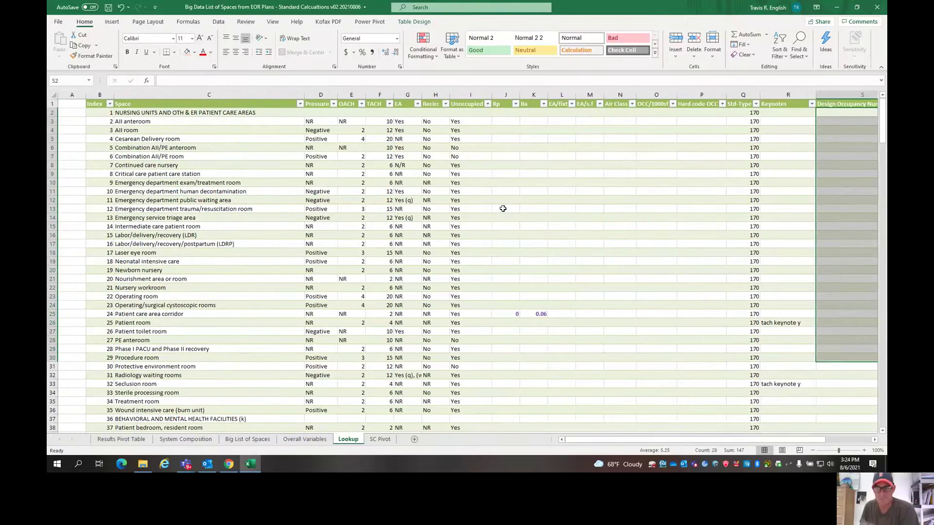
left_click(774, 147)
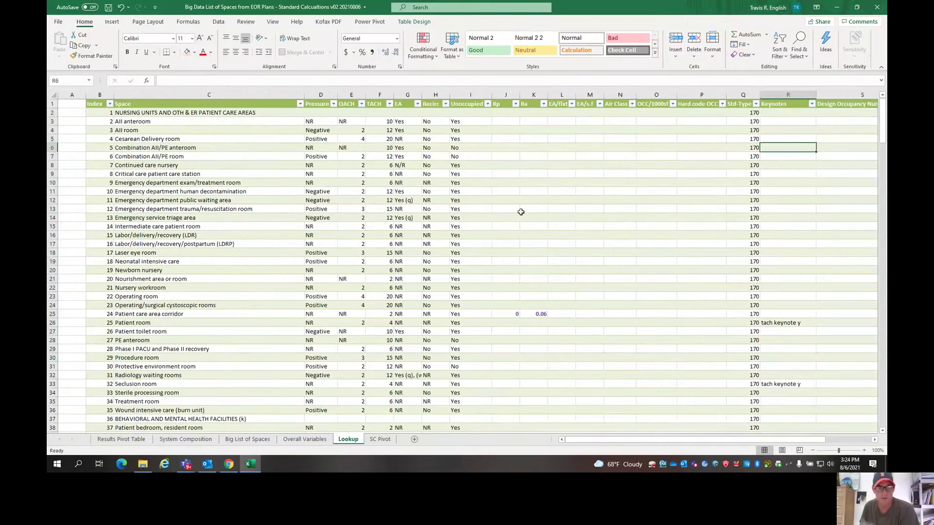
left_click(249, 440)
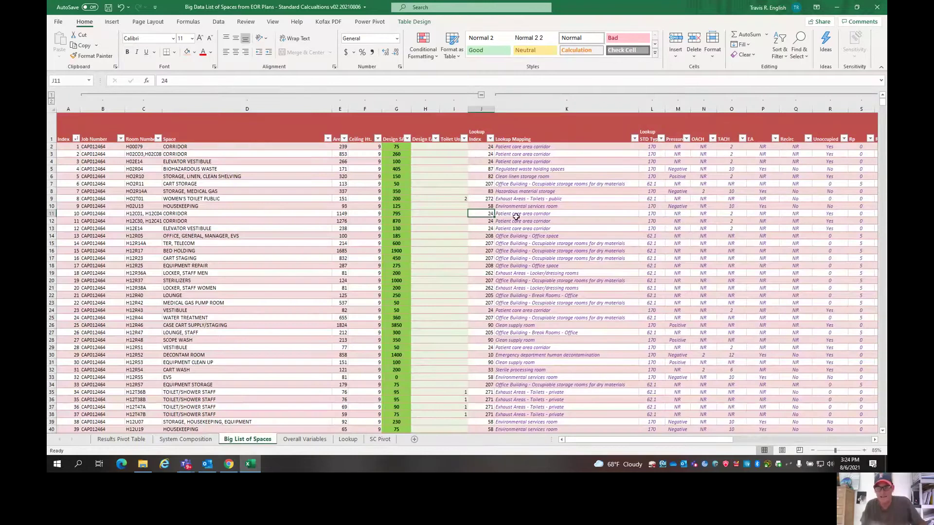
left_click_drag(491, 219, 517, 220)
key("shift+Right")
key("shift+Right")
key("shift+Right")
key("shift+Right")
key("shift+Right")
key("shift+Right")
key("shift+Right")
key("shift+Right")
key("shift+Right")
key("shift+Right")
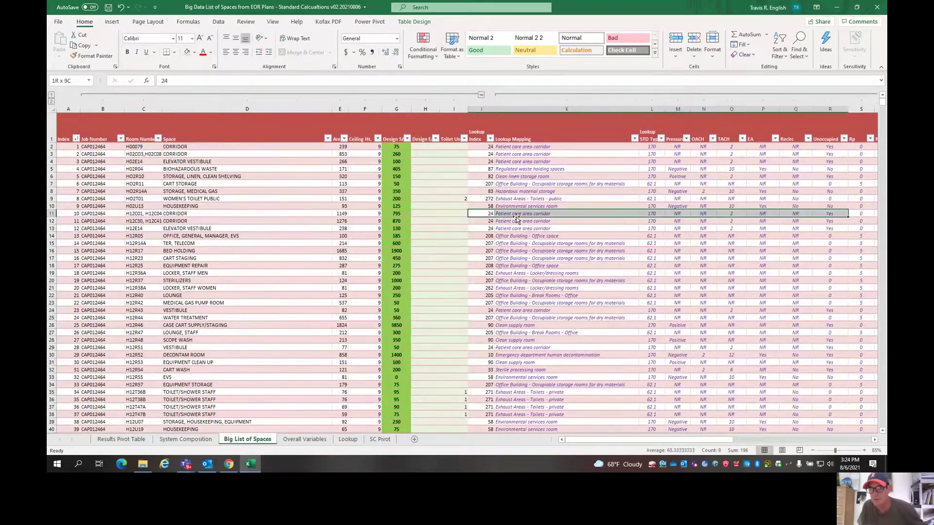
key("shift+Right")
key("shift+Right")
key("shift+Right")
key("shift+Right")
key("shift+Right")
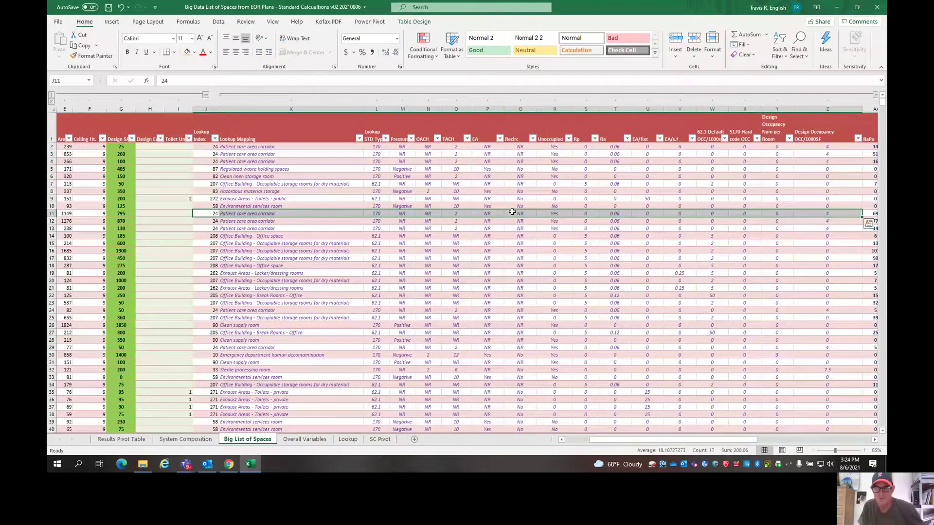
left_click(285, 251)
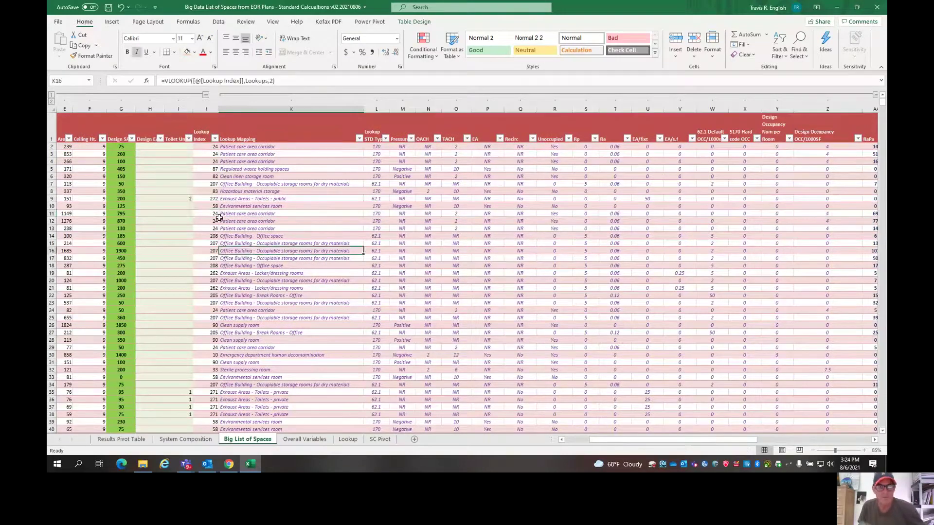
left_click(212, 213)
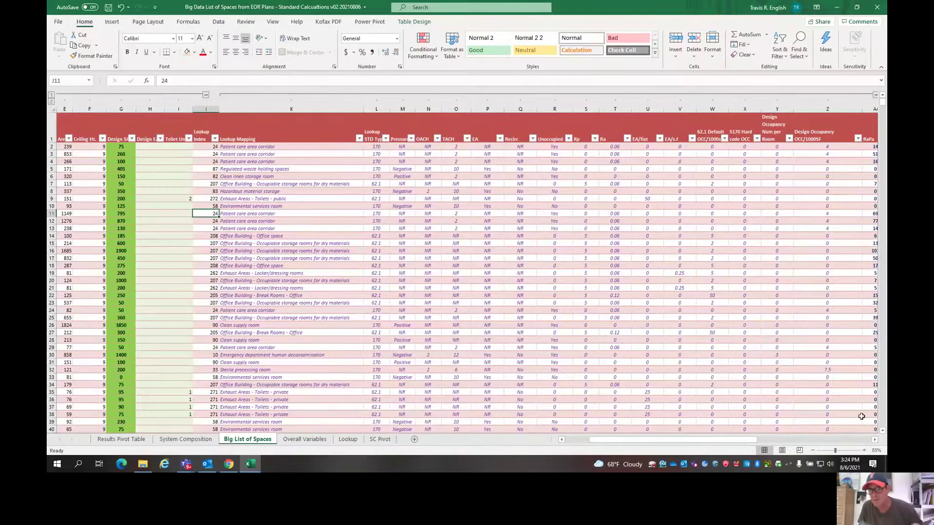
scroll(870, 442, "right", 2)
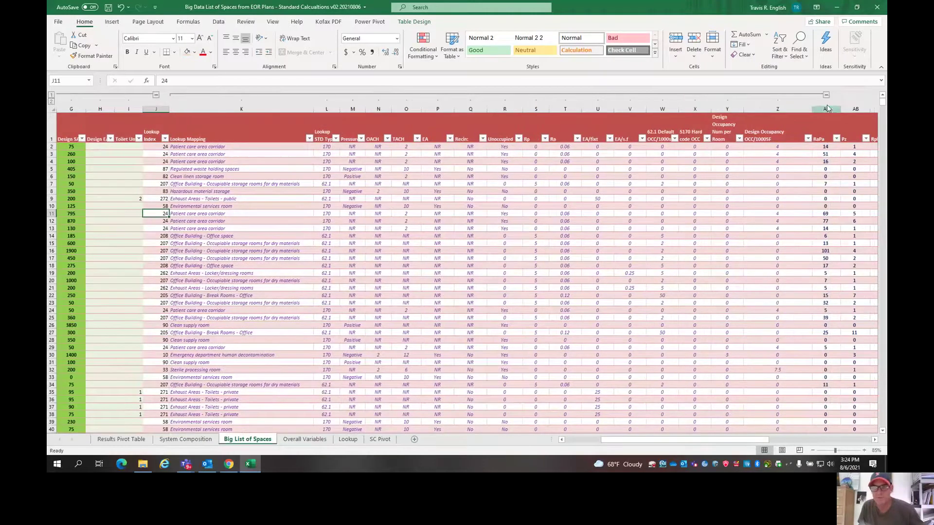
Collapse columns K–Z and review the RaPa, Pz and RpPz formulas in AA2–AC2
left_click(825, 95)
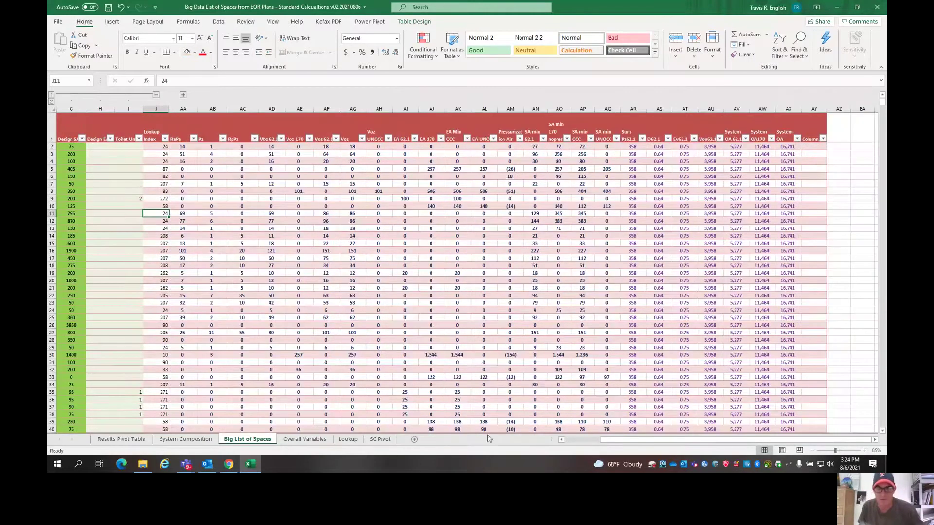
scroll(561, 442, "left", 4)
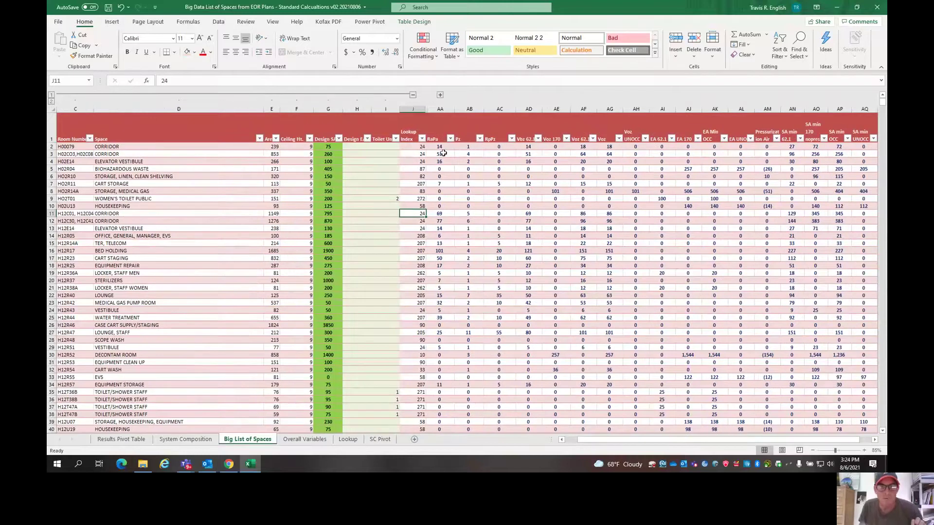
left_click(439, 147)
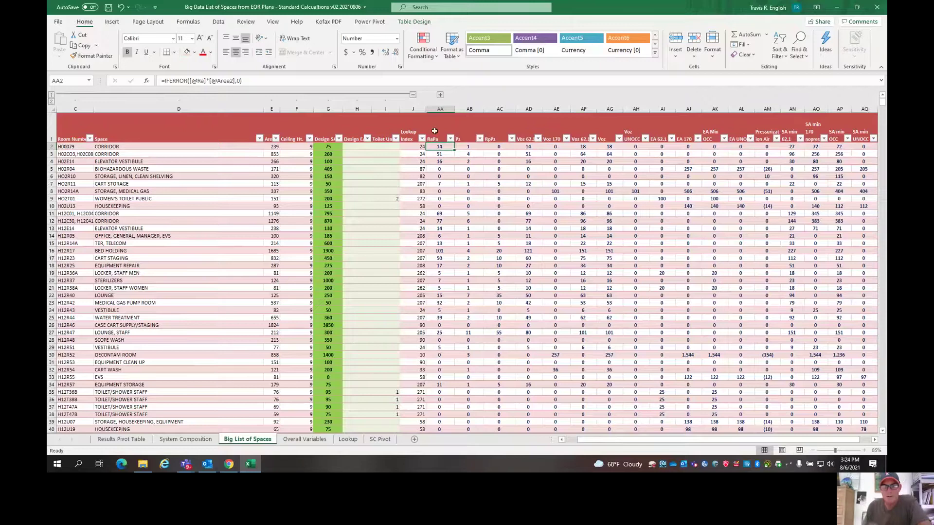
key("Right")
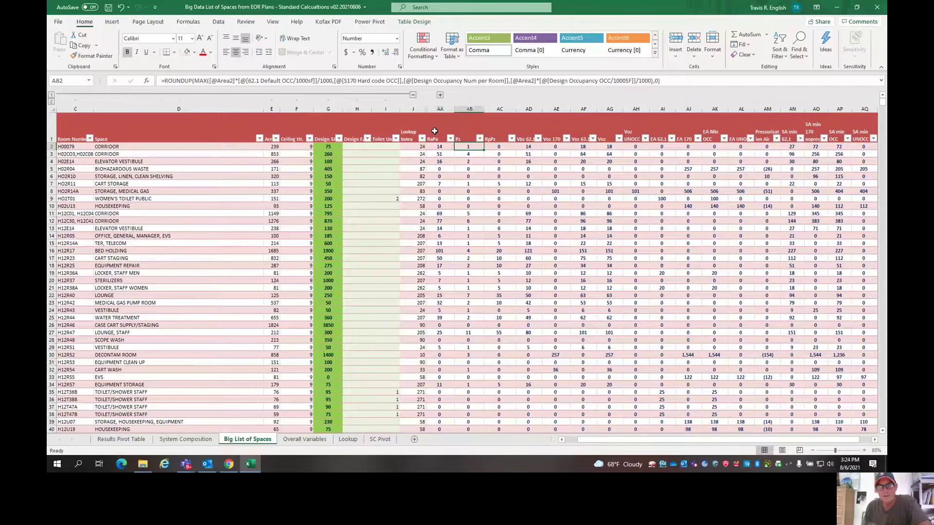
key("Right")
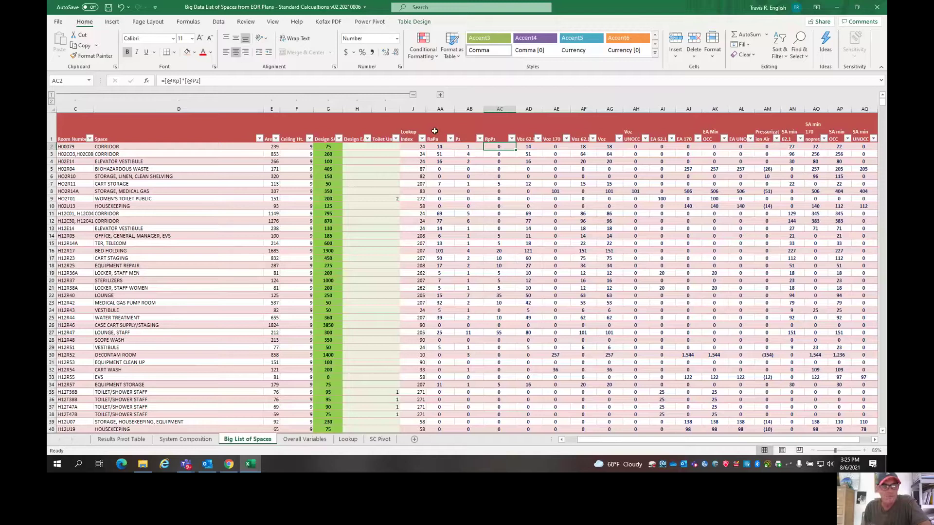
Review the Vbz 62.1, Voz 170 and Voz 62.1 formulas in AD2–AF2
key("Left")
key("Left")
key("Left")
key("Left")
key("Left")
key("Left")
key("Left")
key("Left")
key("Left")
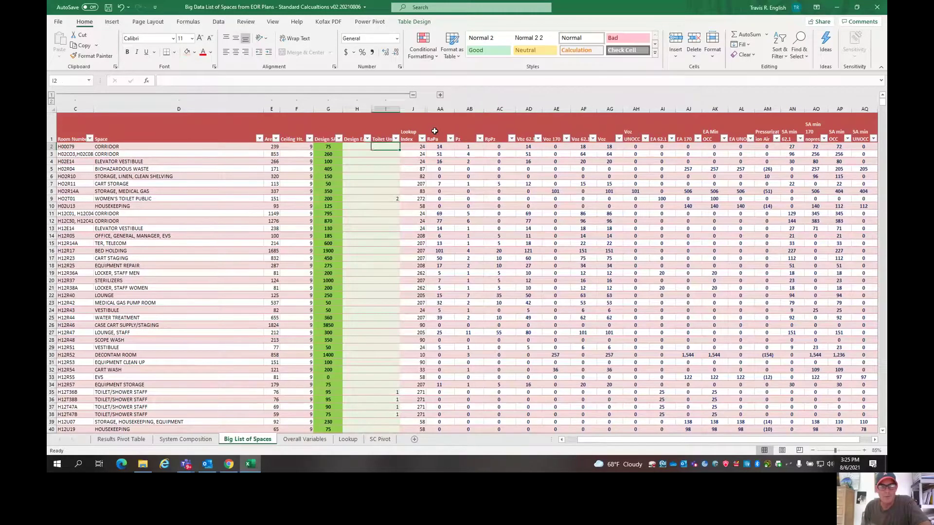
key("Left")
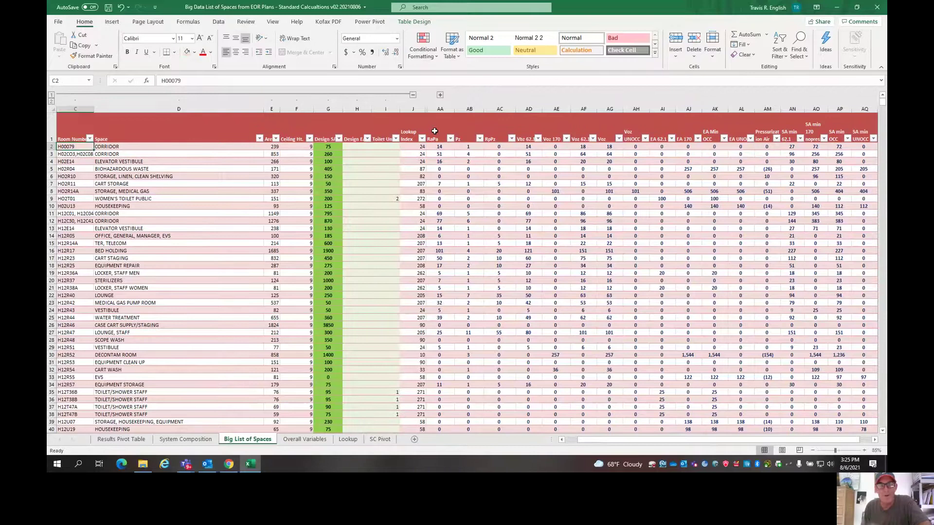
key("Right")
key("Right")
key("Right")
key("Right")
key("Right")
key("Right")
key("Right")
key("Right")
key("Right")
key("Right")
key("Right")
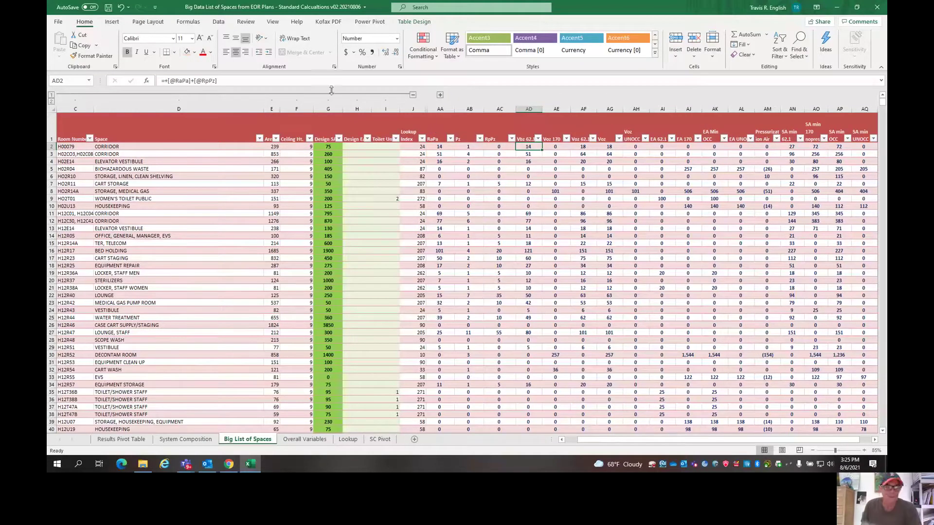
left_click(515, 128)
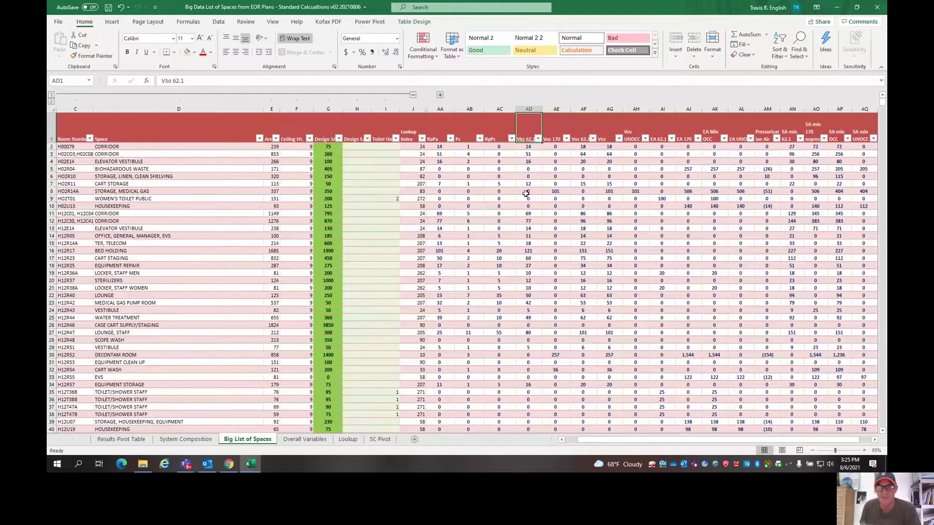
key("Down")
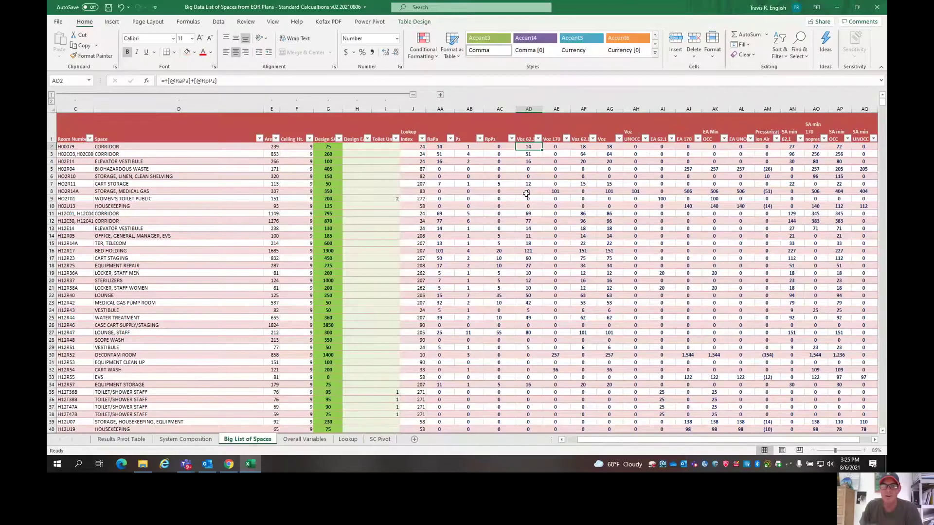
key("Right")
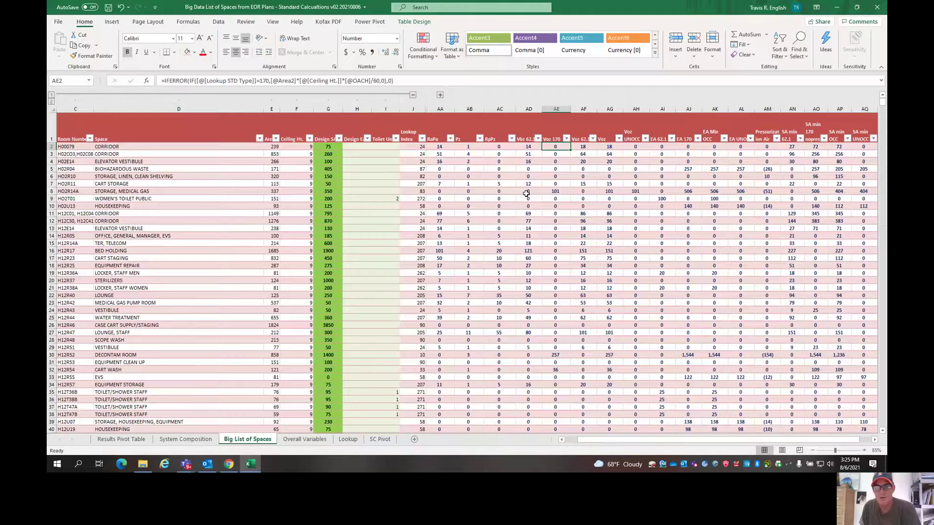
key("Right")
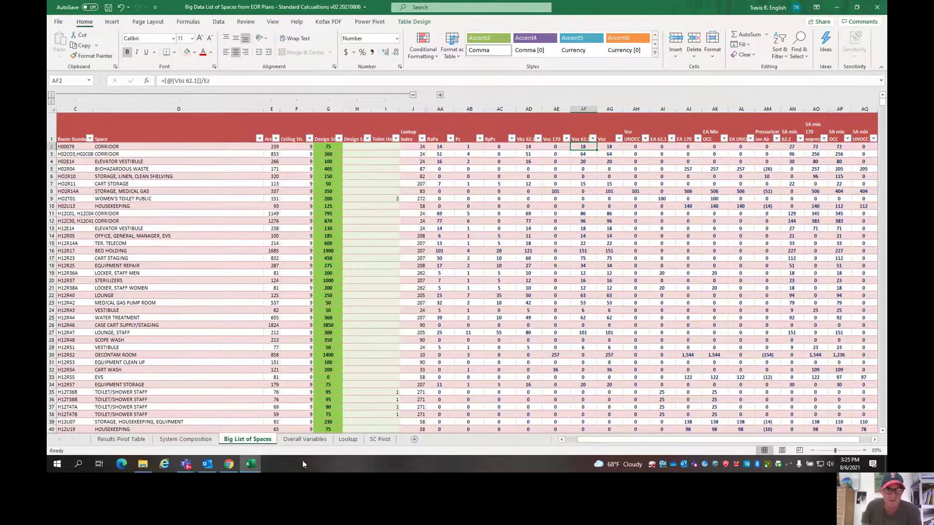
left_click(305, 439)
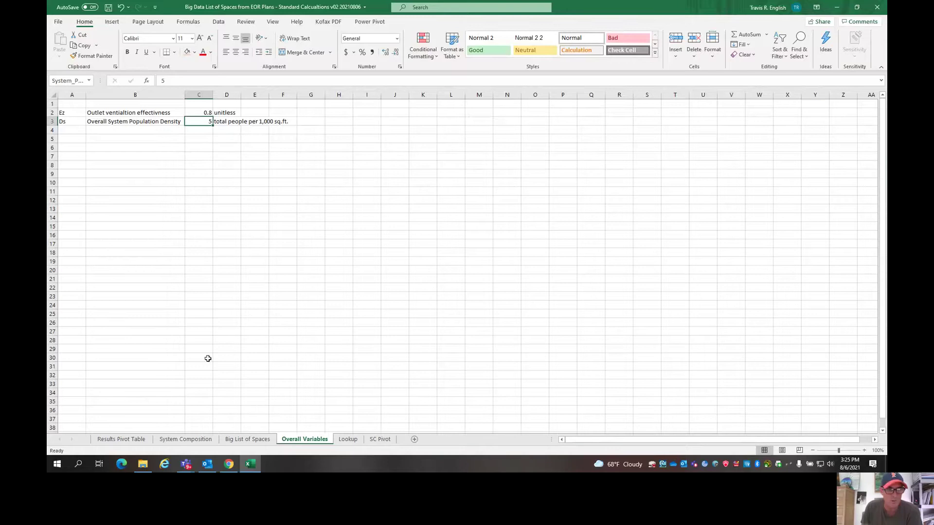
left_click(247, 439)
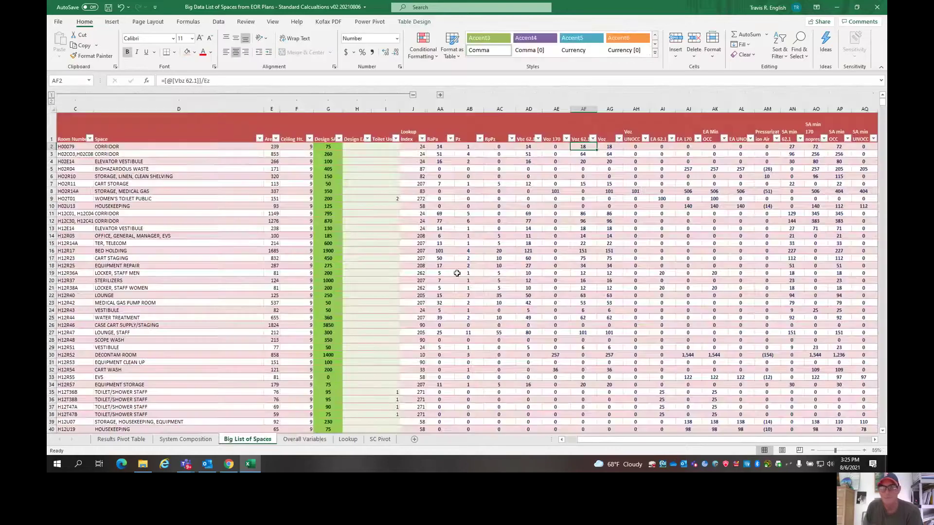
key("Right")
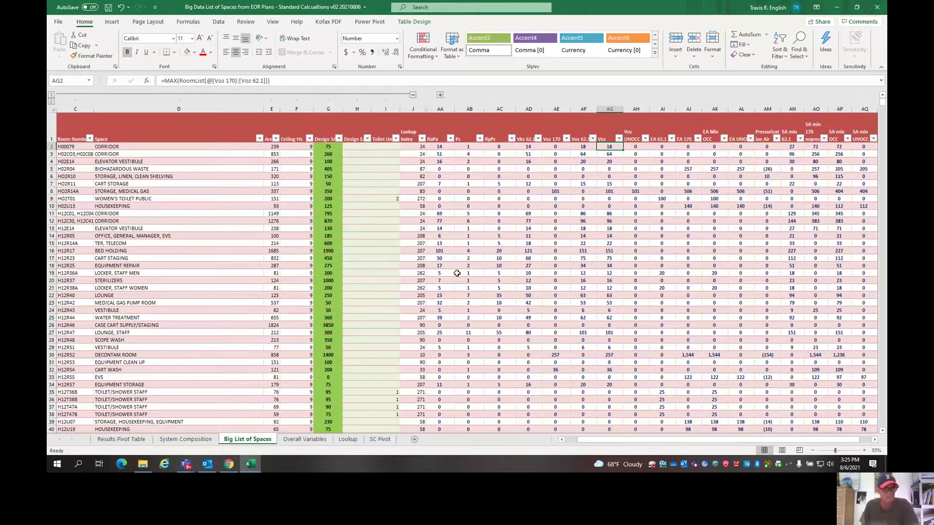
key("F2")
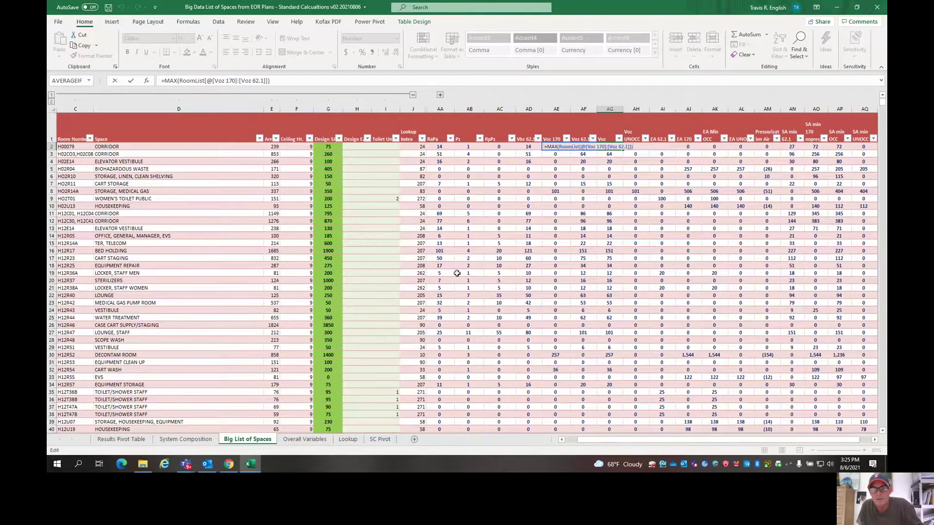
key("Escape")
key("Left")
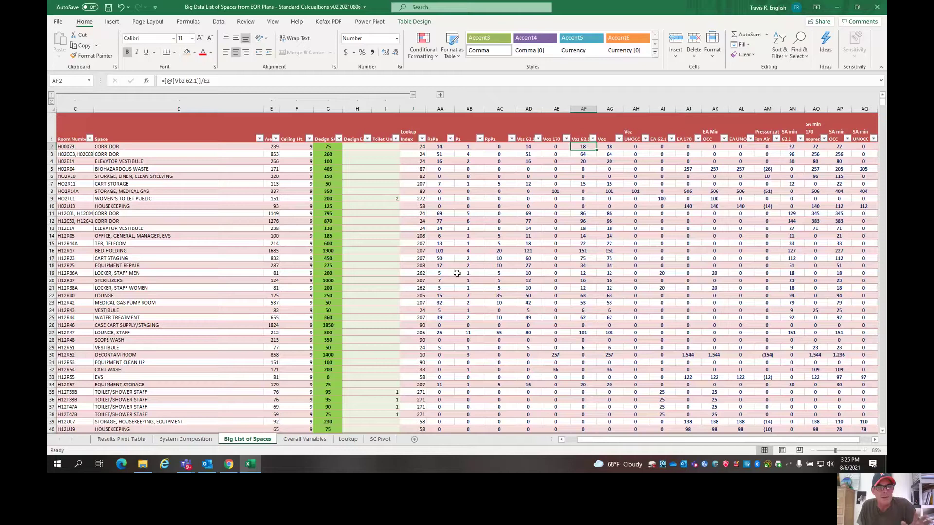
key("Right")
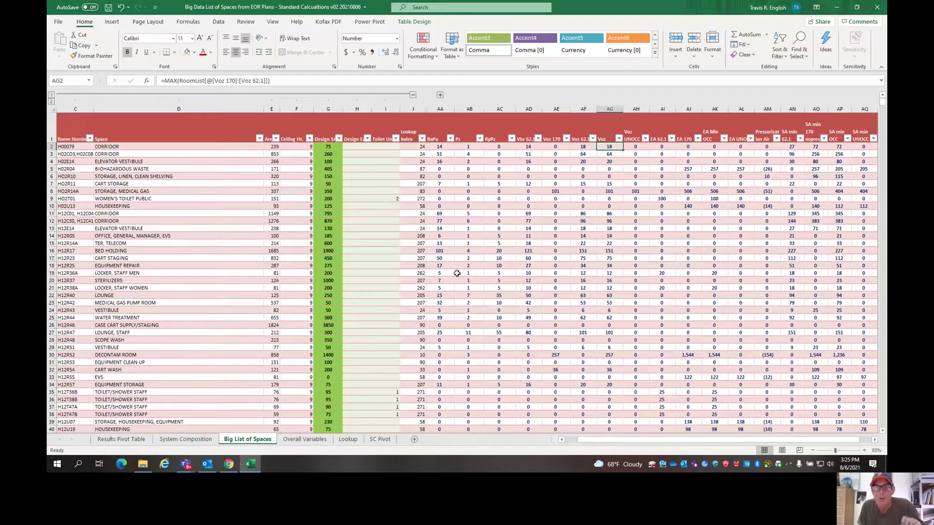
key("Left")
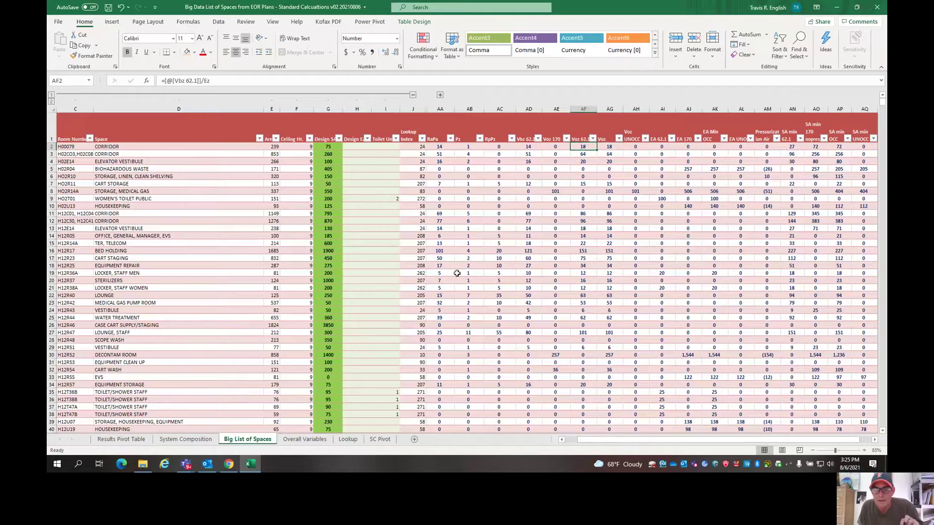
key("Right")
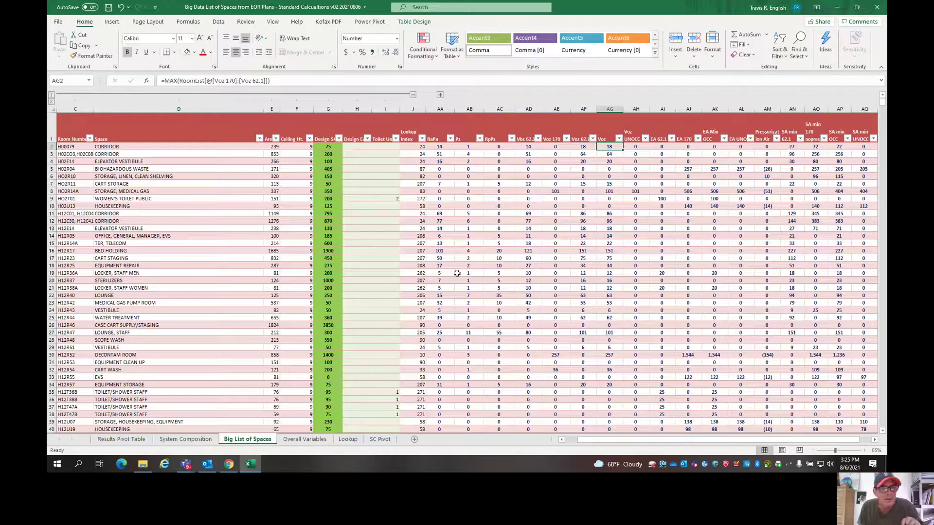
key("Left")
key("shift+Left")
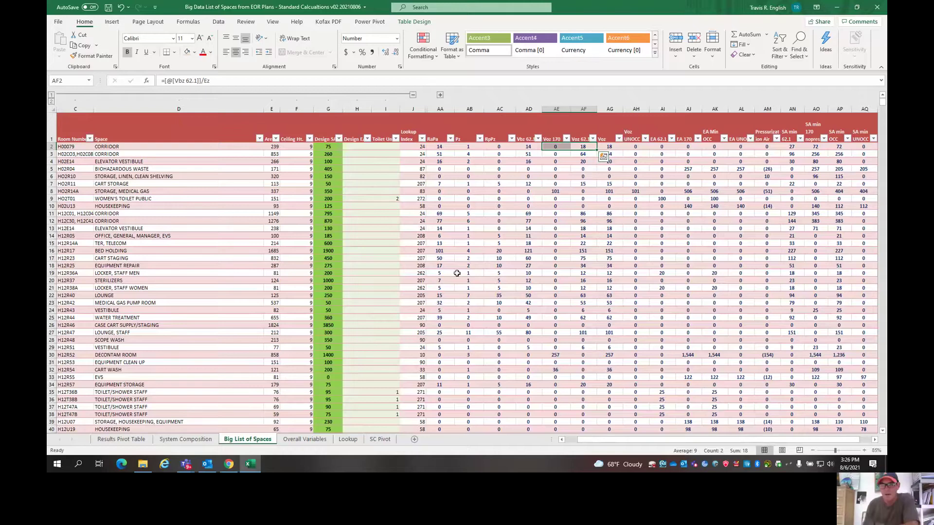
key("Right")
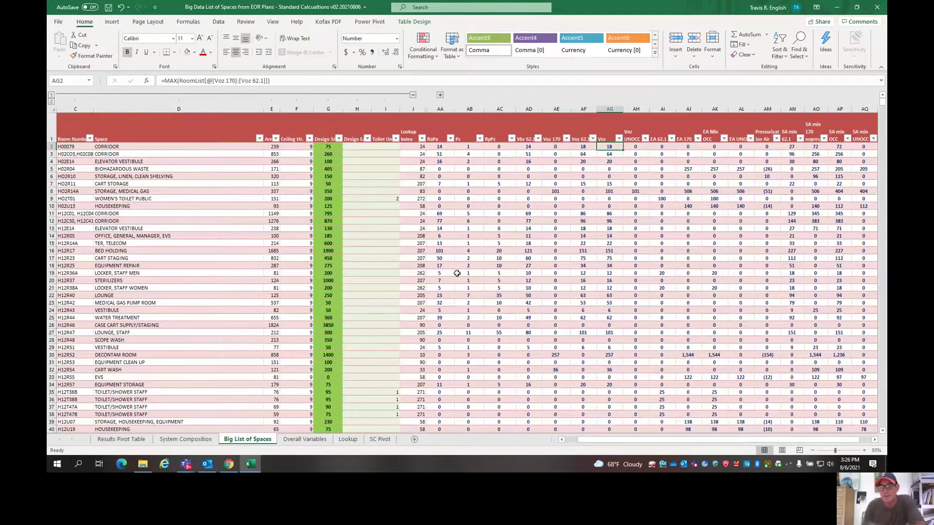
key("Right")
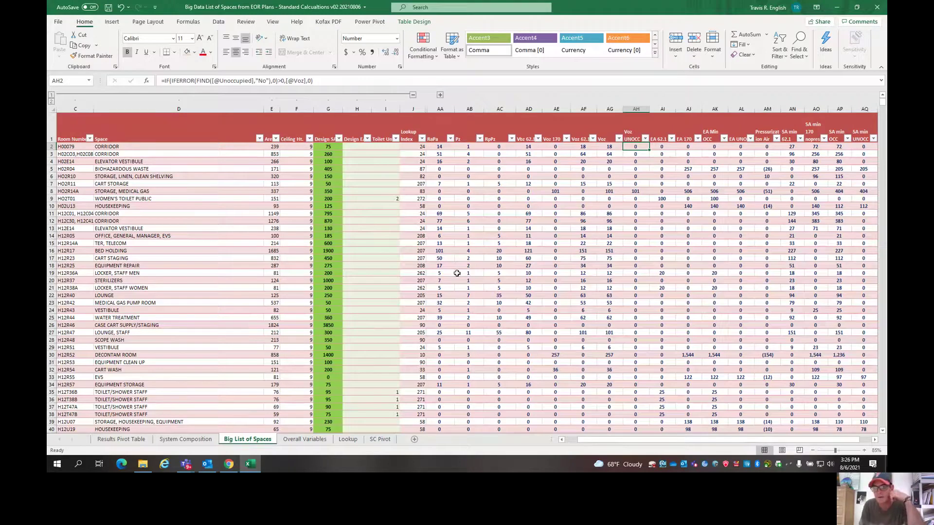
key("Right")
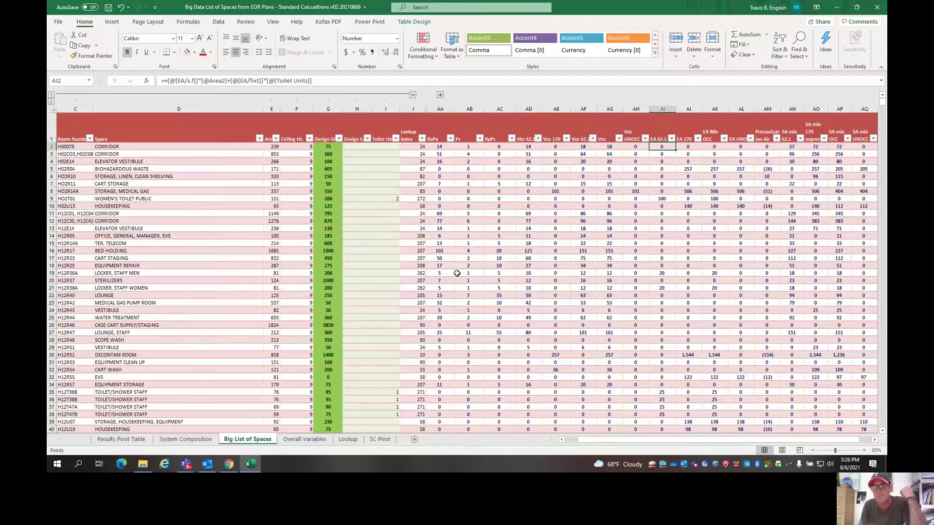
key("Right")
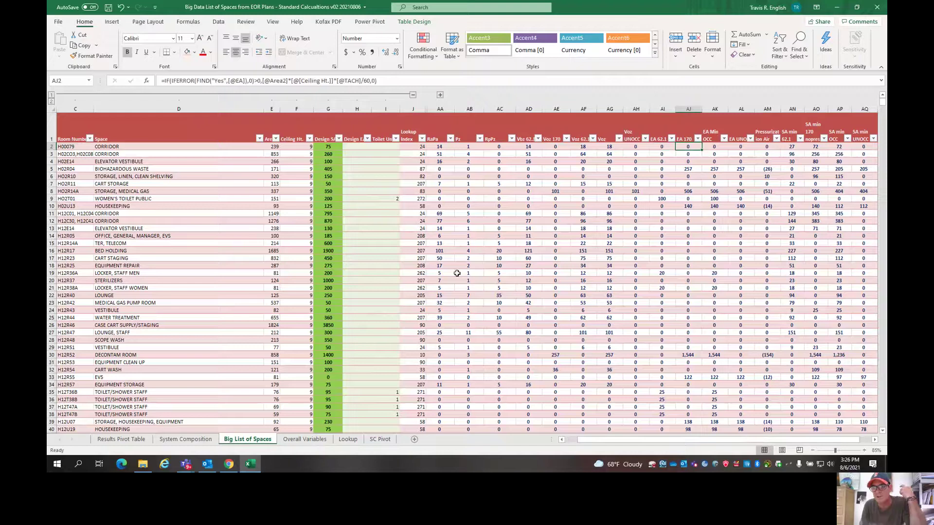
key("Right")
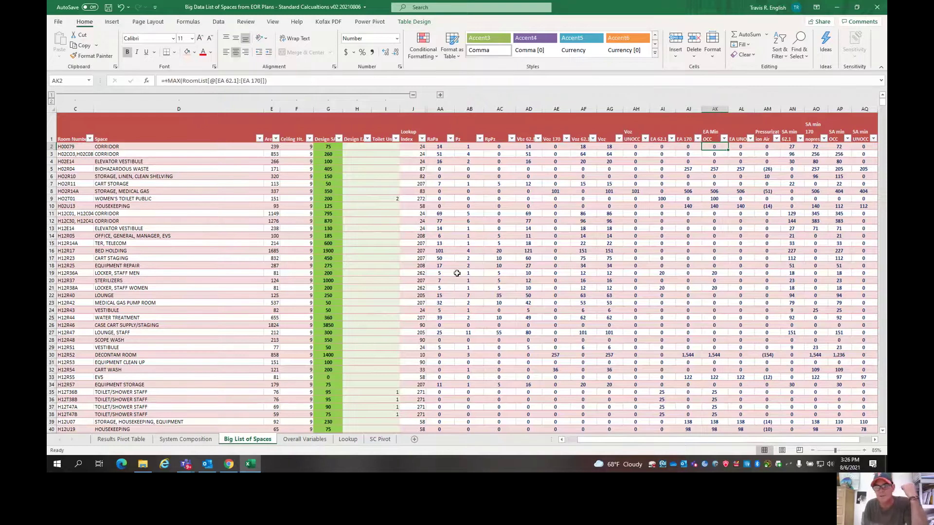
key("Right")
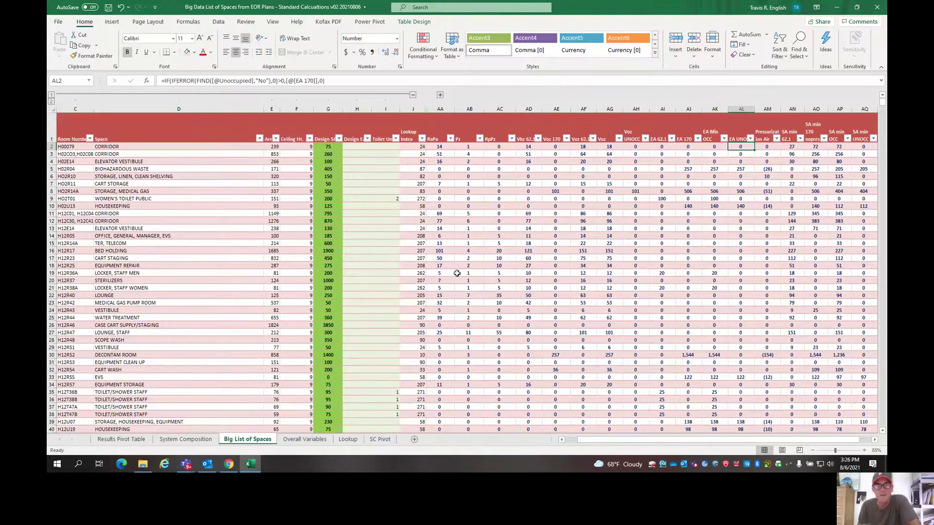
key("Right")
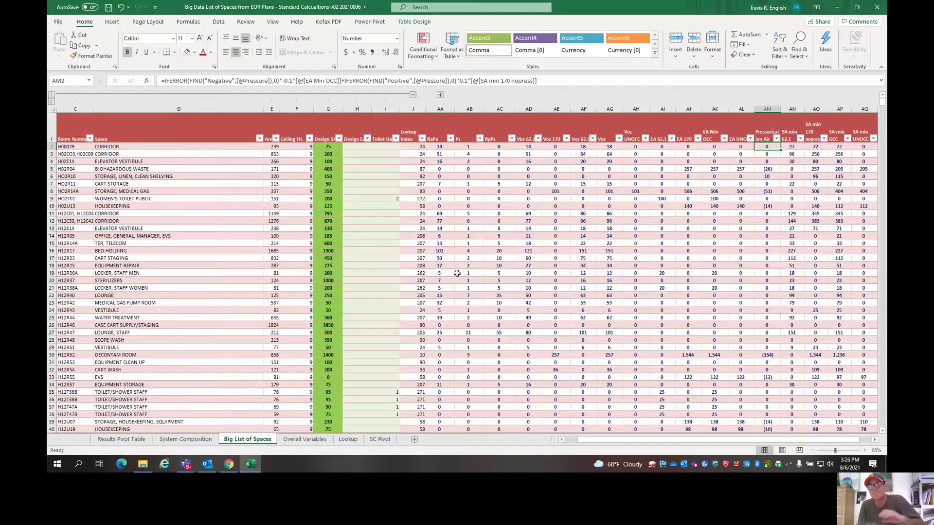
key("Right")
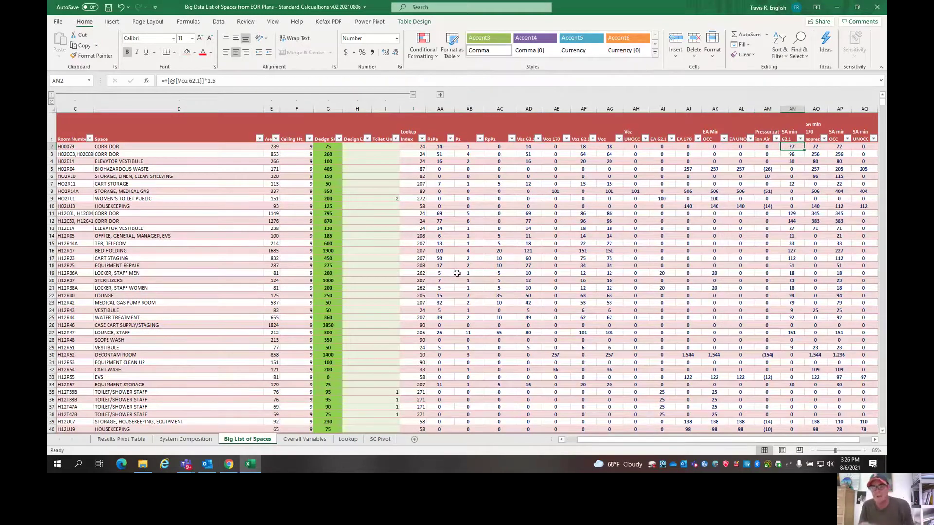
Zoom to 90% and review the SA min 170 nopress and SA min OCC formulas in AO2–AP2
left_click(865, 451)
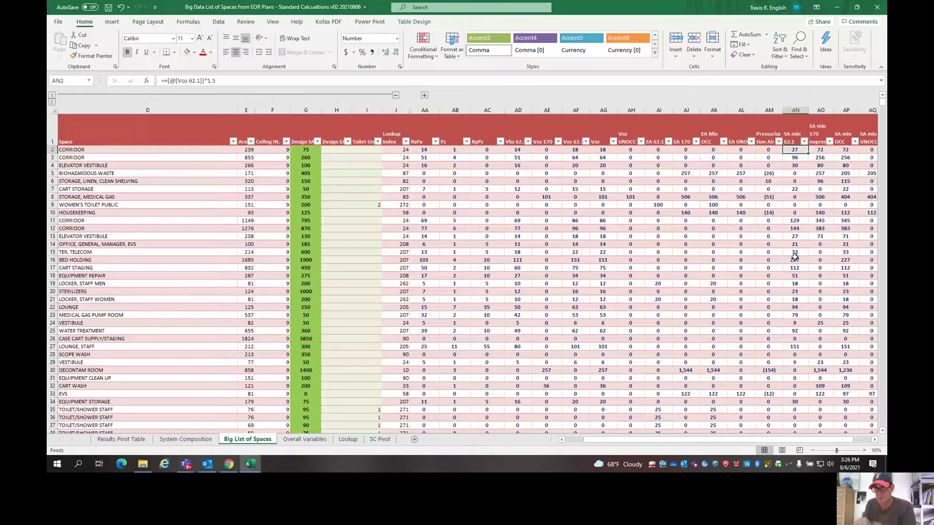
key("Right")
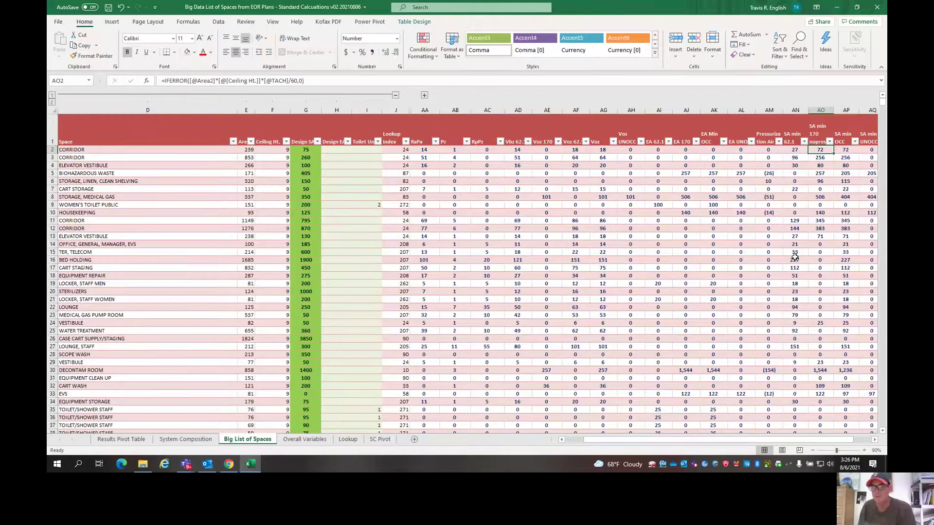
key("Right")
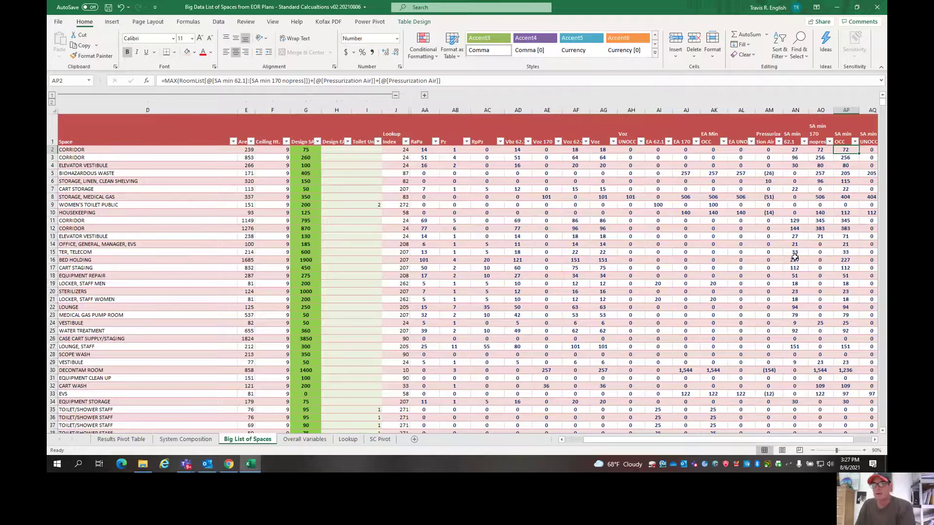
key("Right")
key("Right")
key("Right")
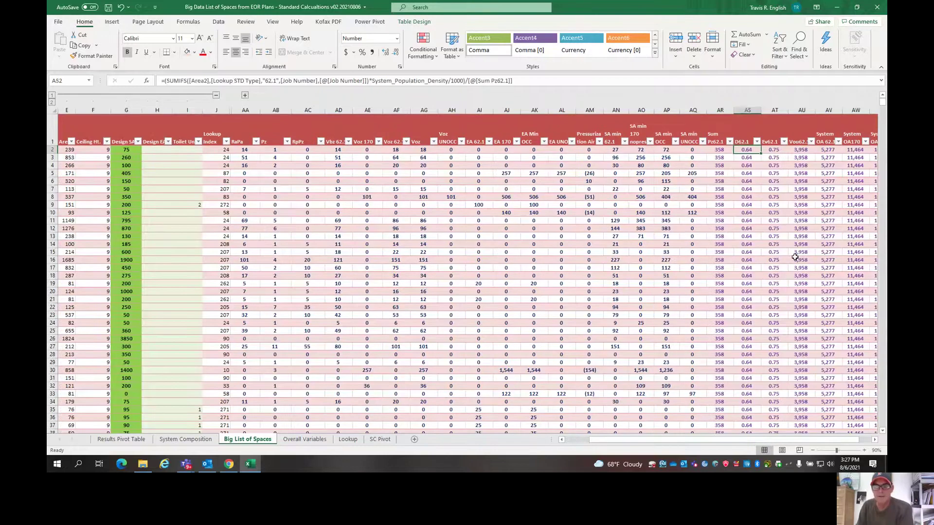
key("Right")
key("Right")
key("Right")
key("Right")
key("Right")
key("Right")
key("Right")
key("Right")
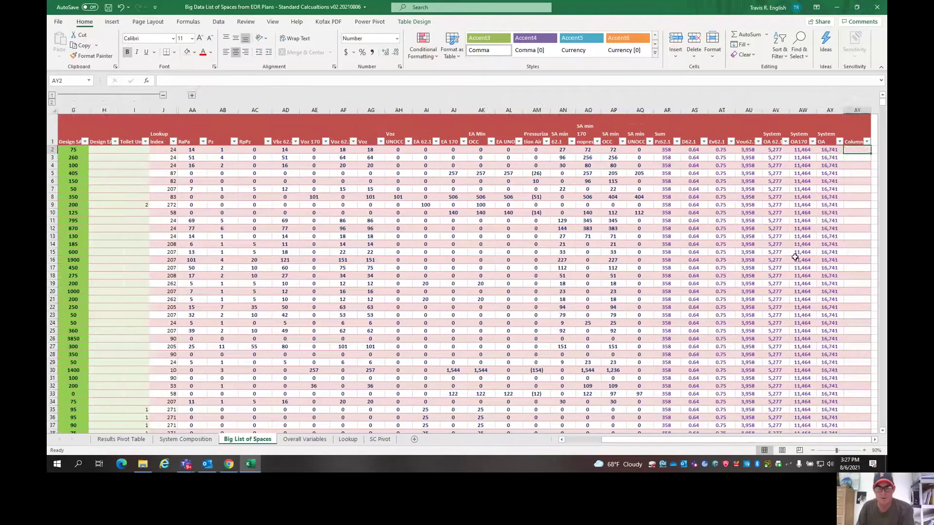
key("Left")
key("Left")
key("Left")
key("Left")
key("Left")
key("Left")
key("Left")
key("Left")
key("Left")
key("Left")
key("Left")
key("Left")
key("Left")
key("Left")
key("Left")
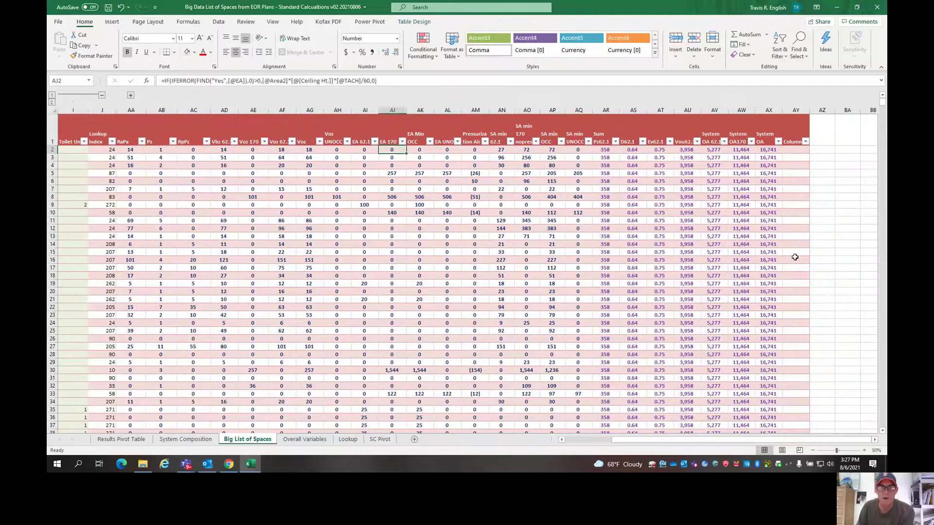
key("Right")
key("Right")
key("Right")
key("Right")
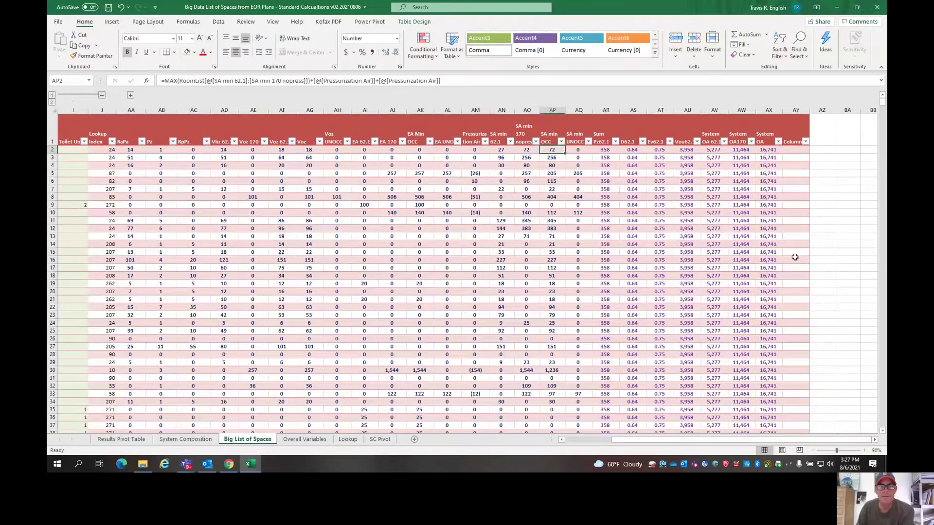
key("Right")
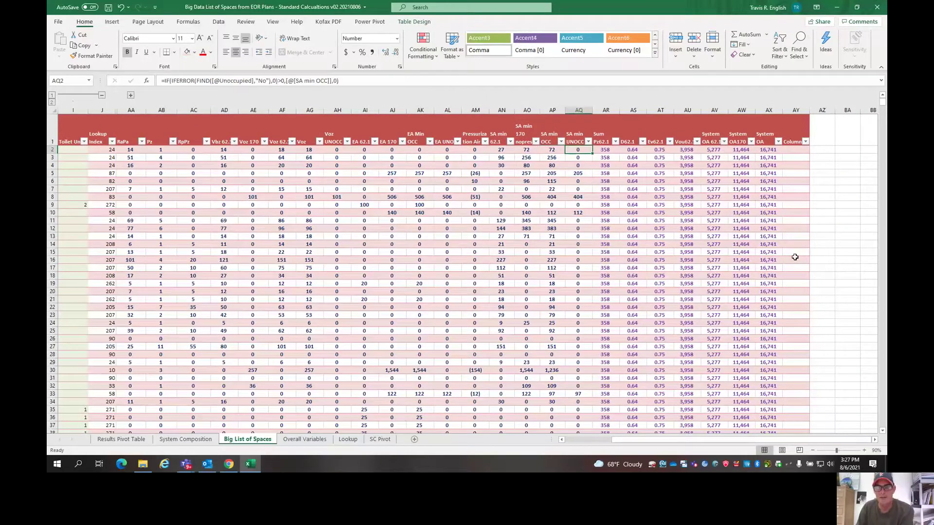
key("Right")
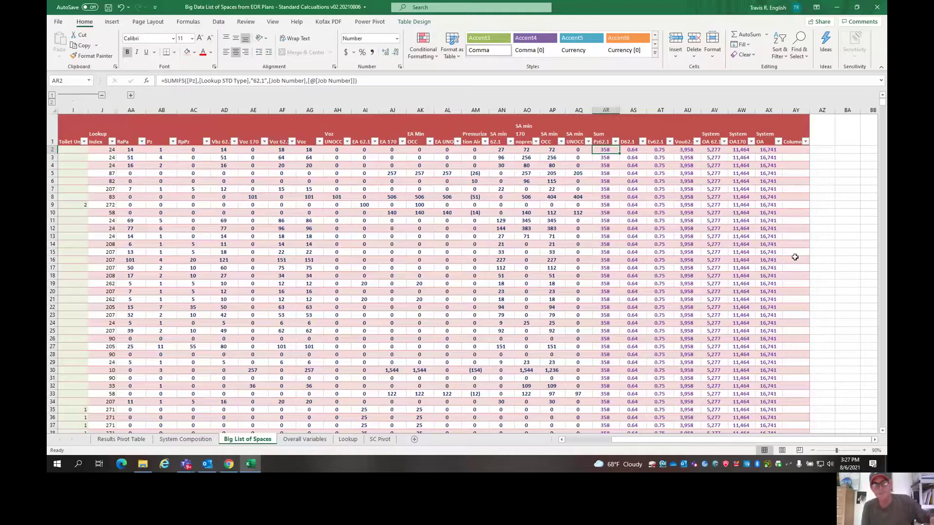
key("F2")
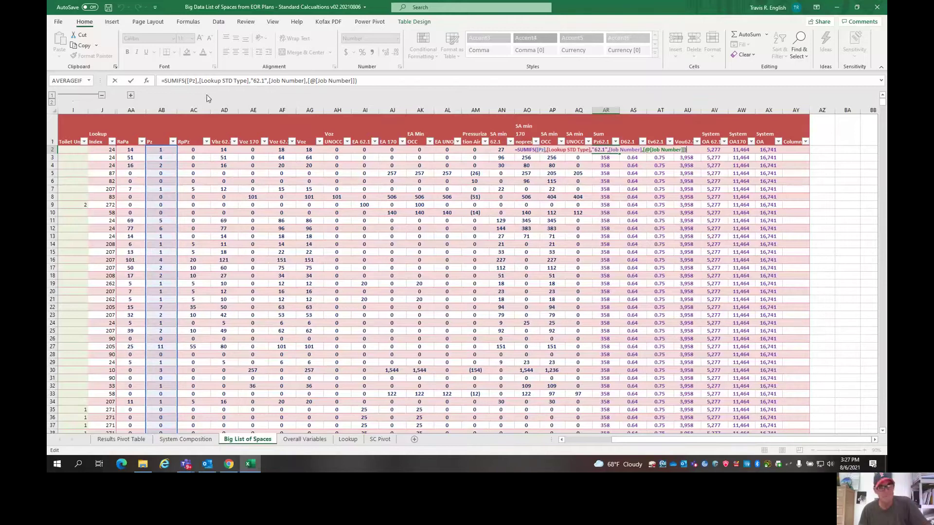
key("Return")
left_click(606, 137)
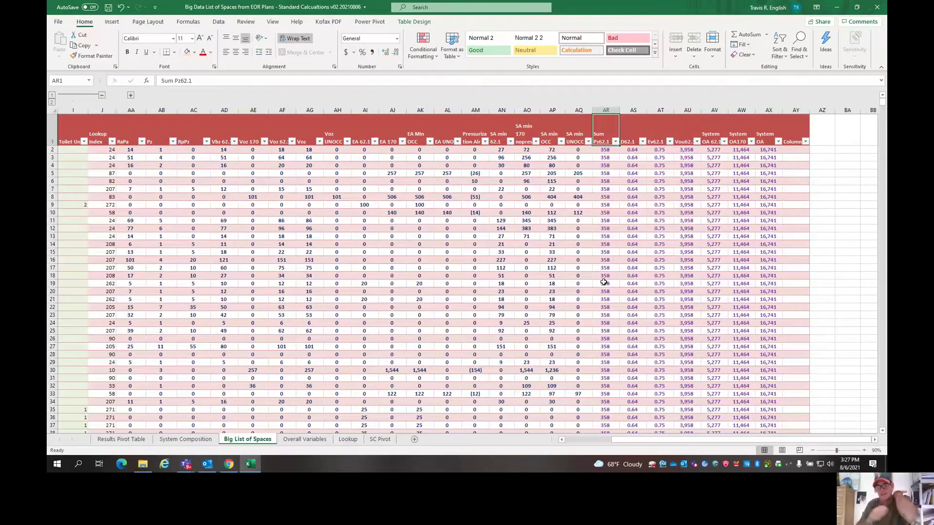
key("Right")
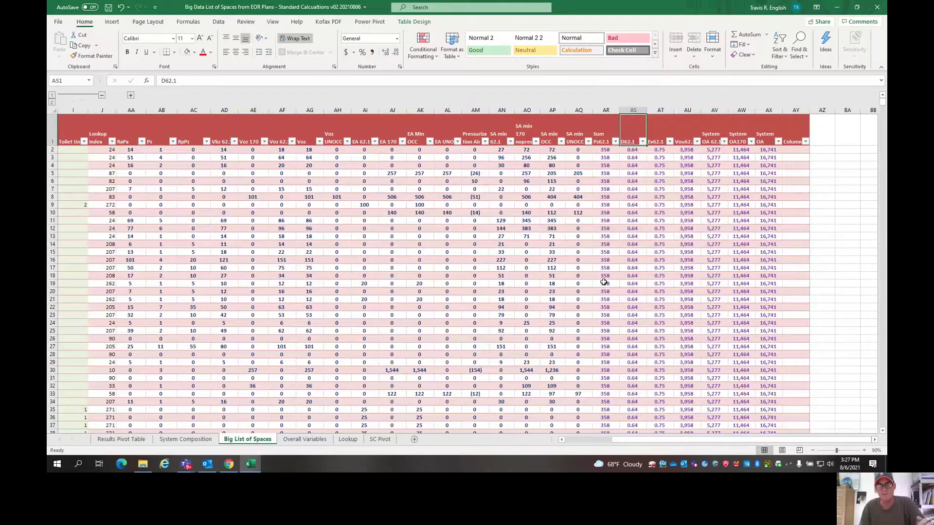
key("Down")
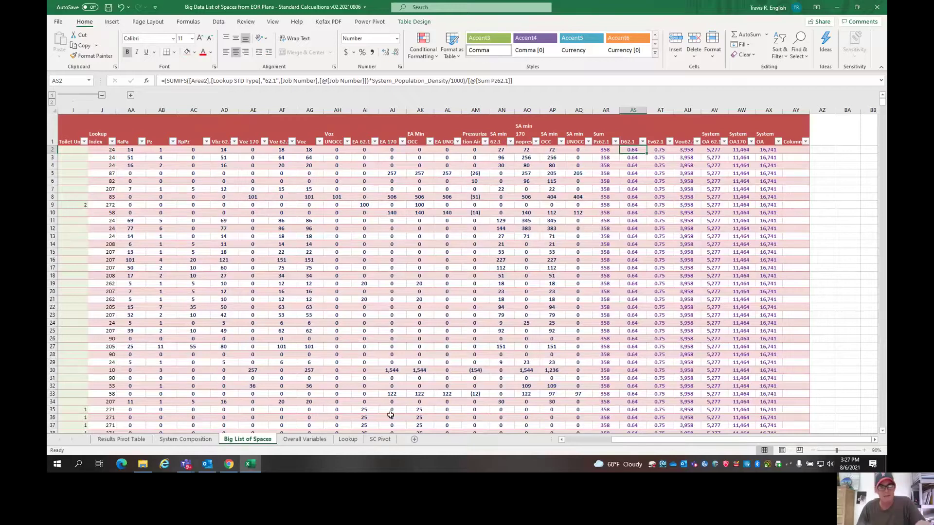
On Overall Variables, try a population density of 4 in C3, then restore it to 5
left_click(305, 439)
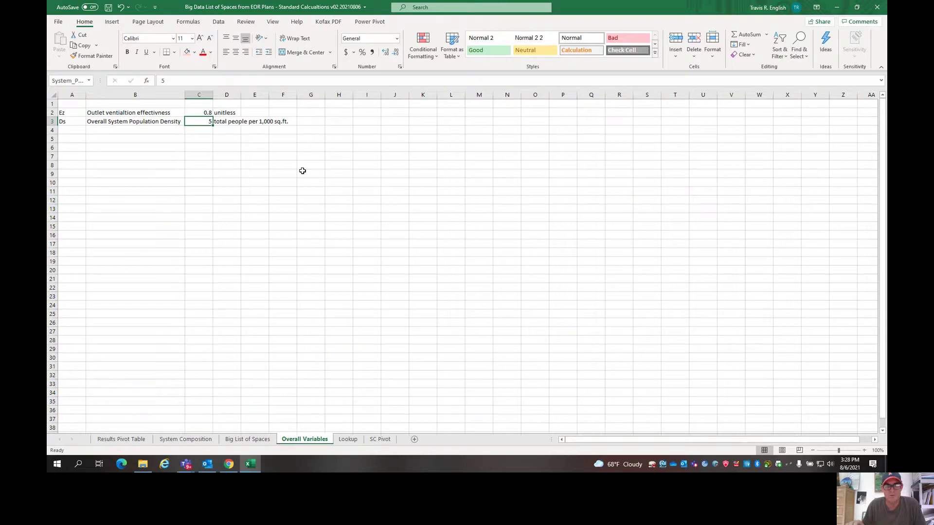
type("4")
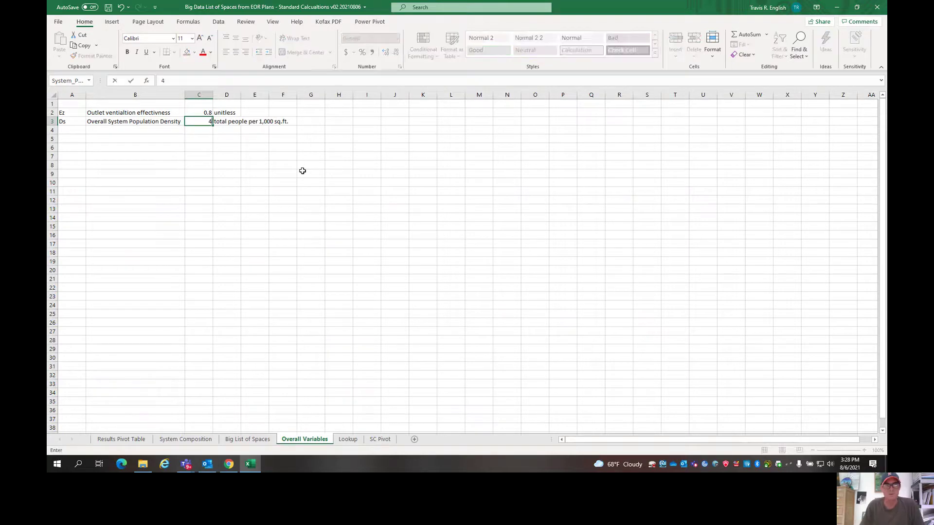
key("Return")
key("Up")
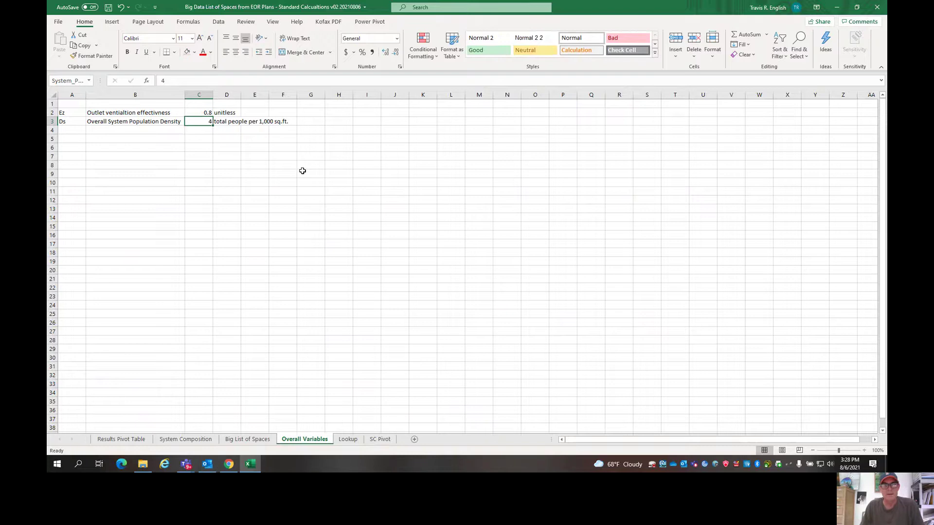
type("5")
key("Return")
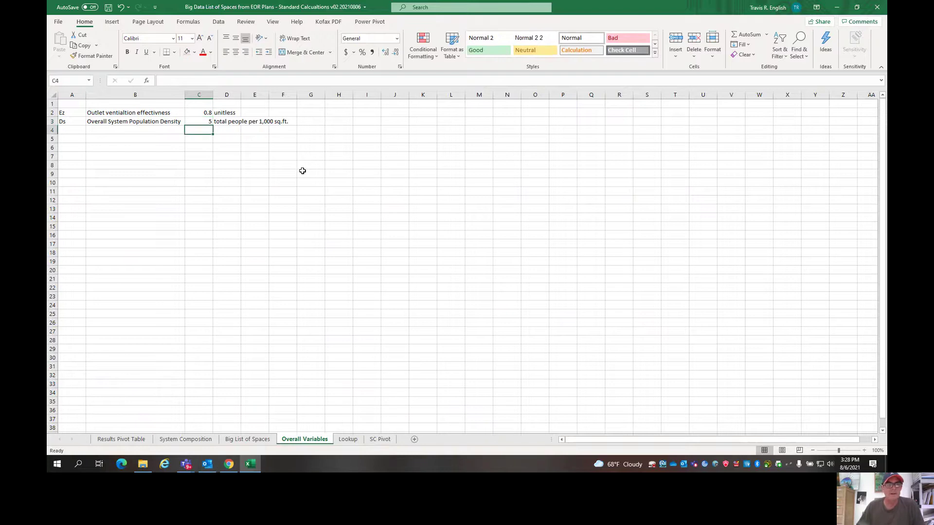
Review the Ev62.1, Vou62.1, System OA 62.1 and System OA170 formulas, ending on System OA 62.1
left_click(244, 440)
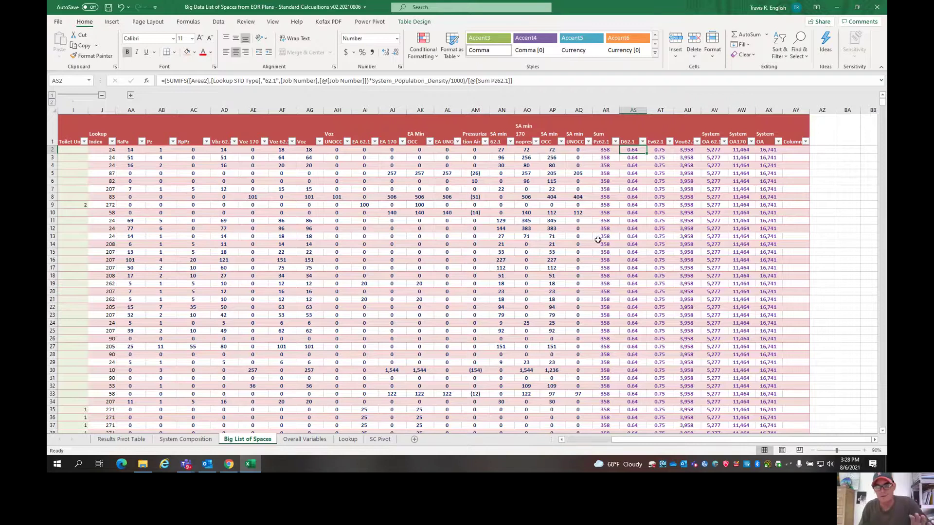
key("Right")
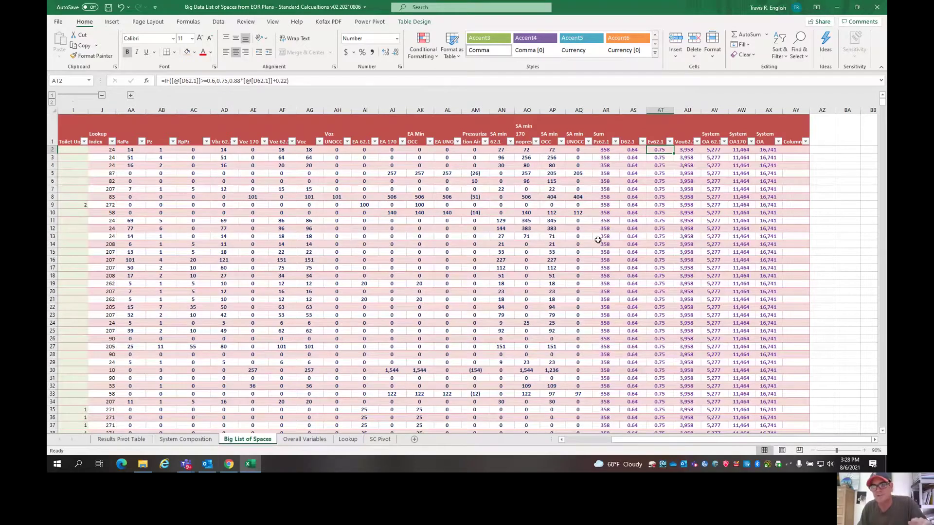
key("Right")
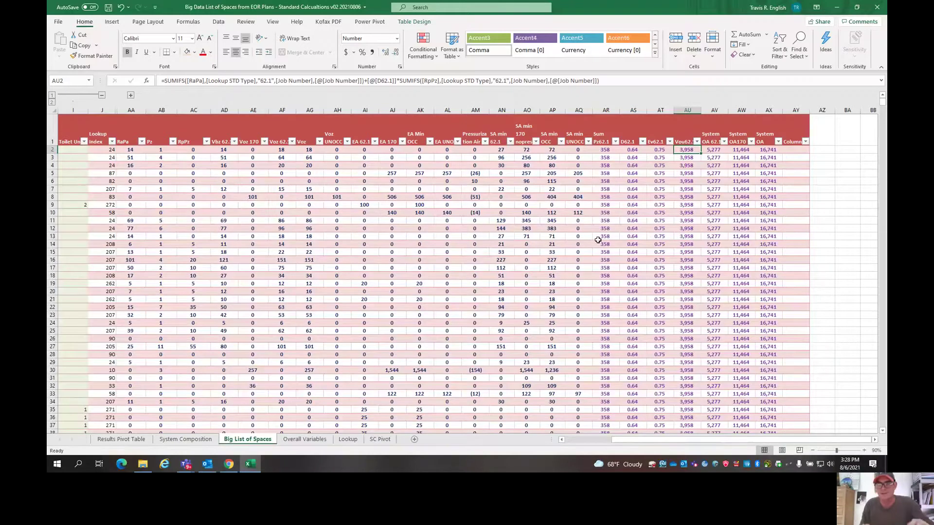
key("Right")
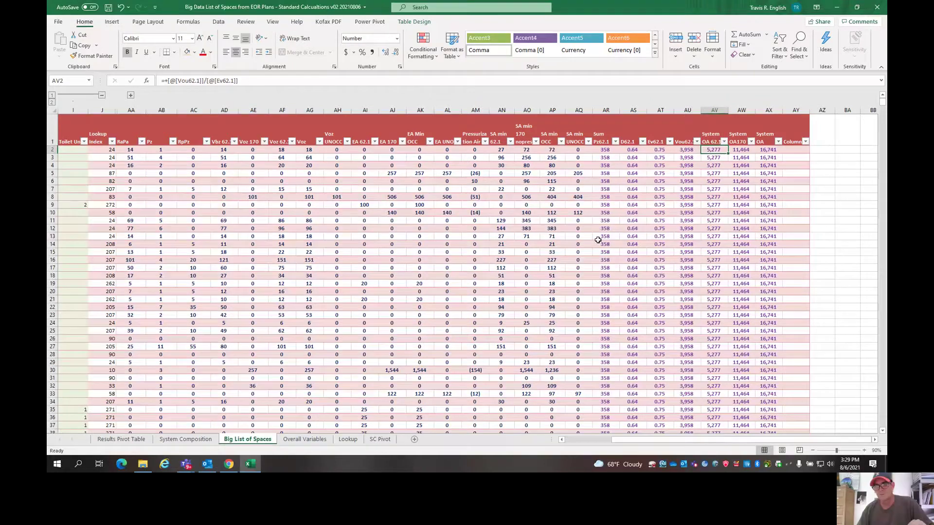
key("Right")
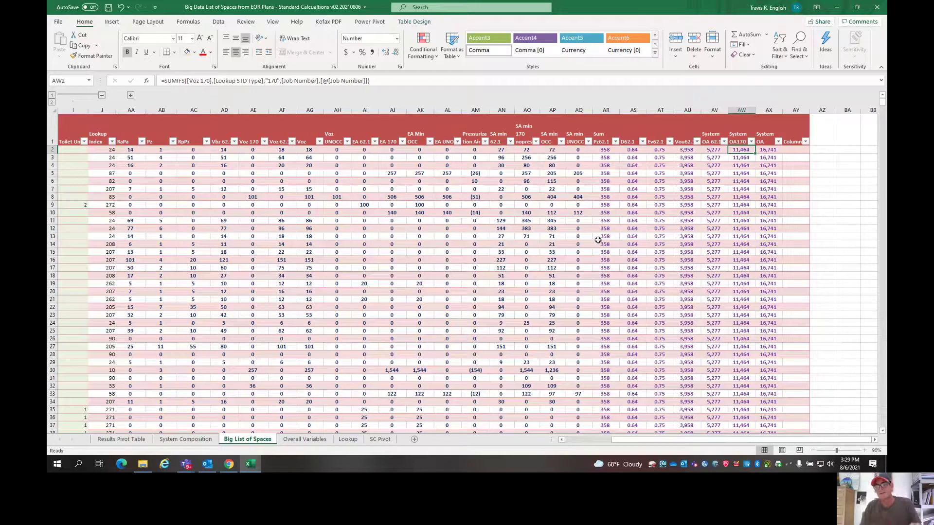
left_click(714, 149)
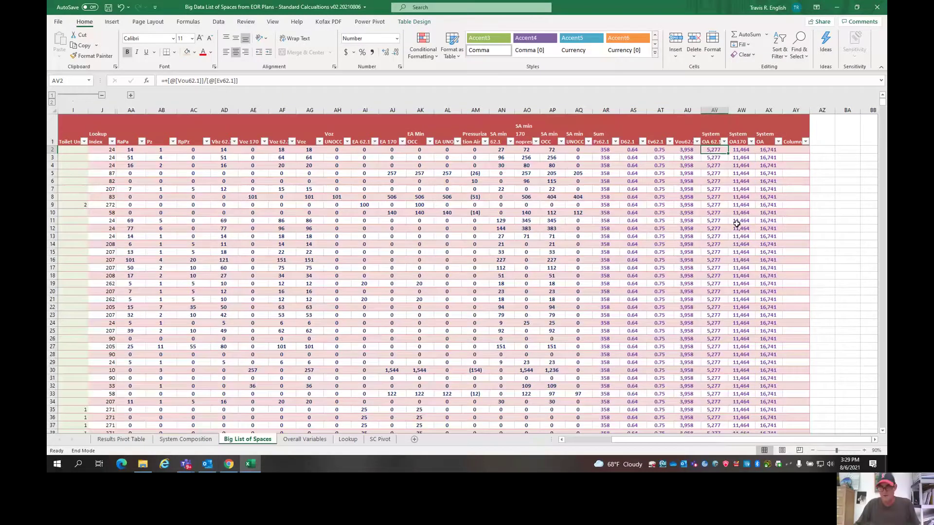
Make the System OA 62.1 and System OA170 values in AV2:AW4827 green
key("ctrl+shift+Down")
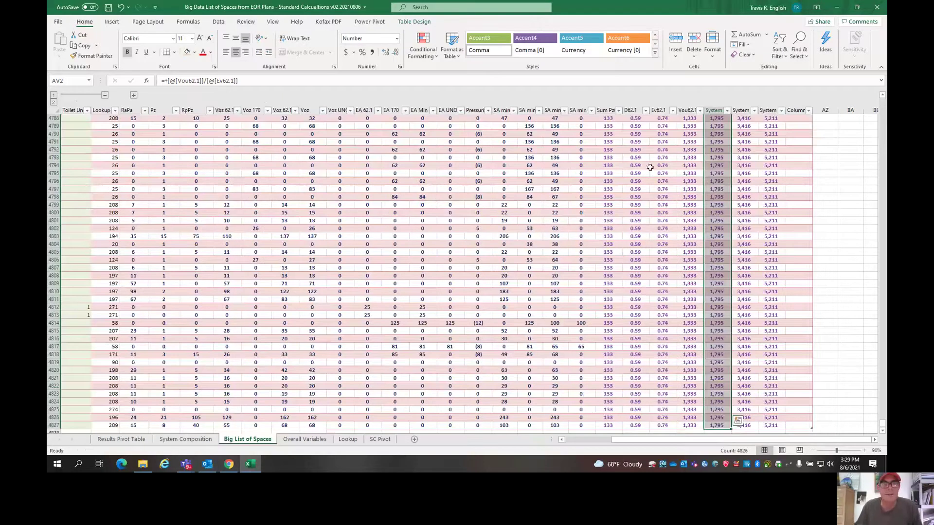
left_click(210, 52)
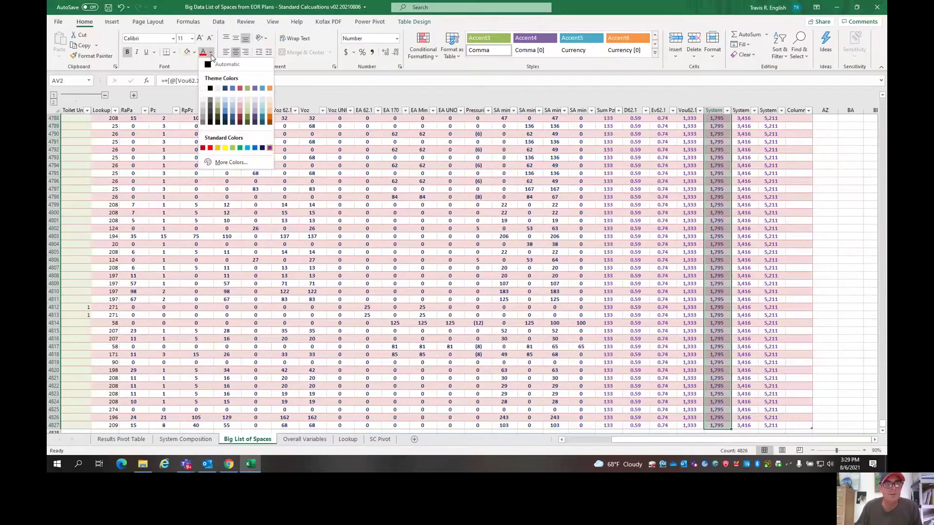
left_click(239, 148)
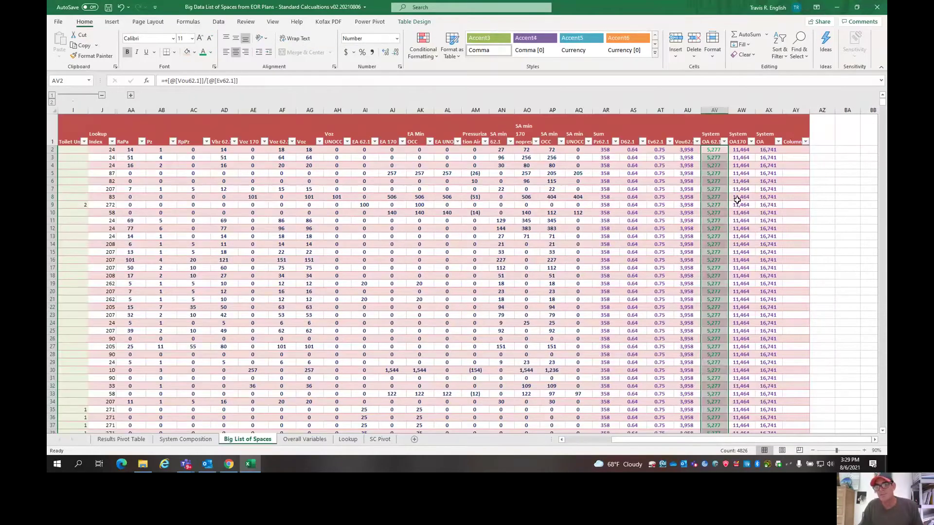
key("Right")
key("ctrl+shift+Down")
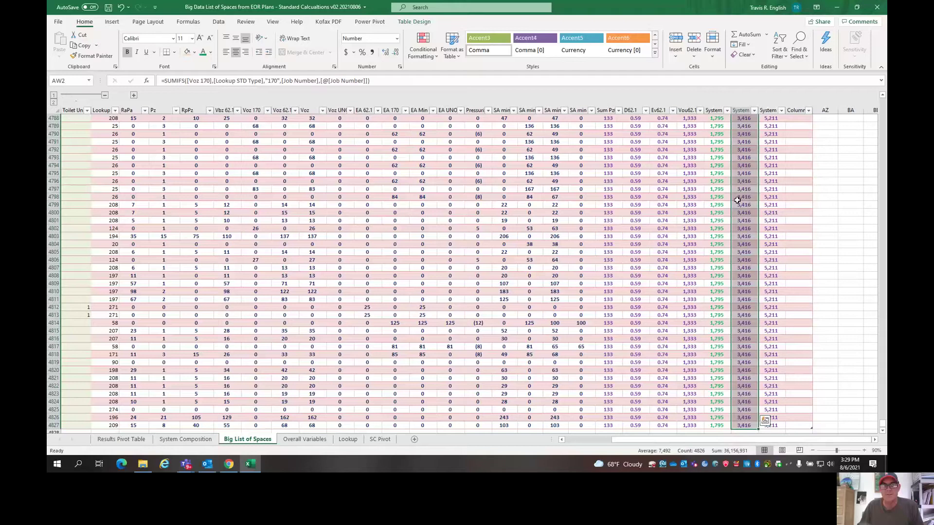
left_click(203, 52)
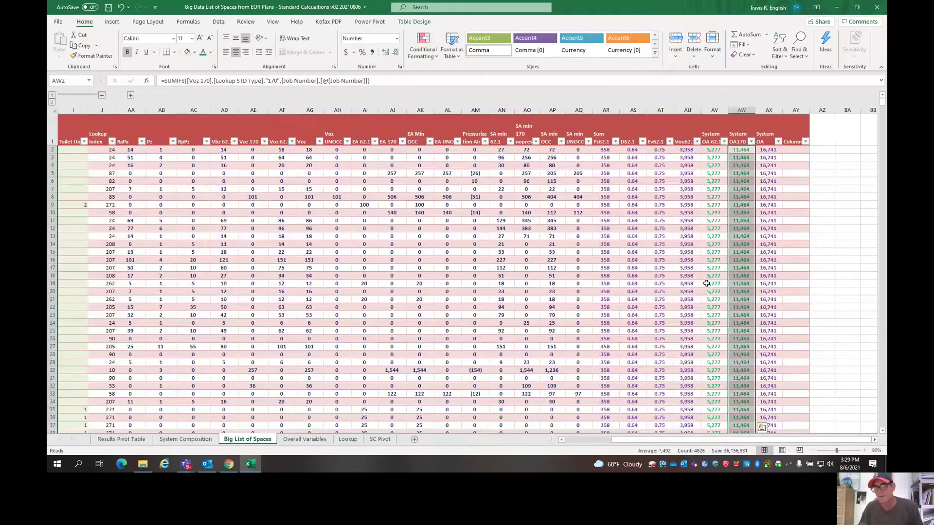
left_click(691, 196)
left_click(767, 151)
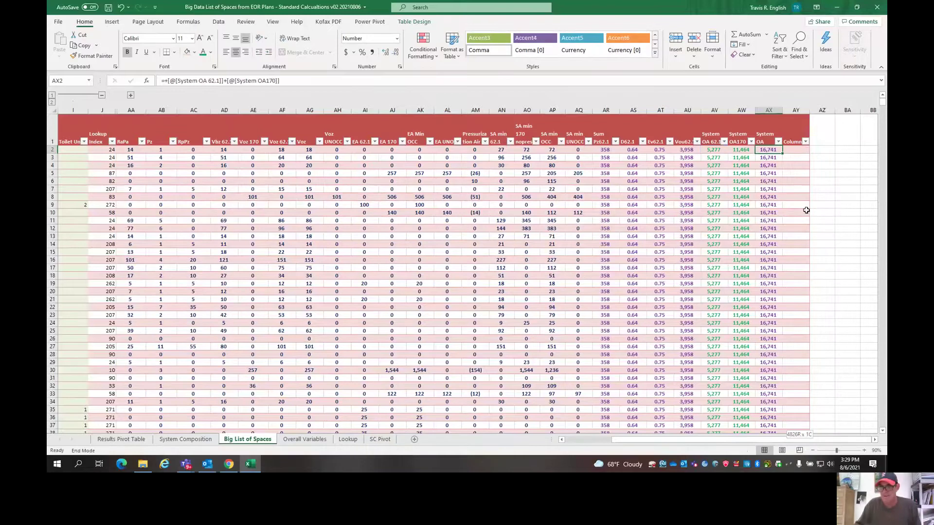
Review the System OA column, re-expand lookup columns K–Z, and save the workbook
key("ctrl+shift+Down")
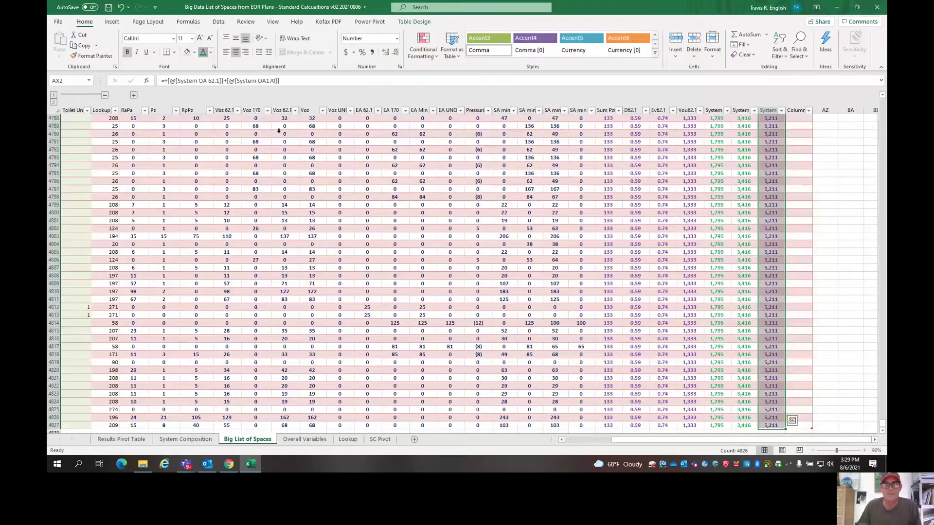
key("ctrl+Home")
left_click(696, 181)
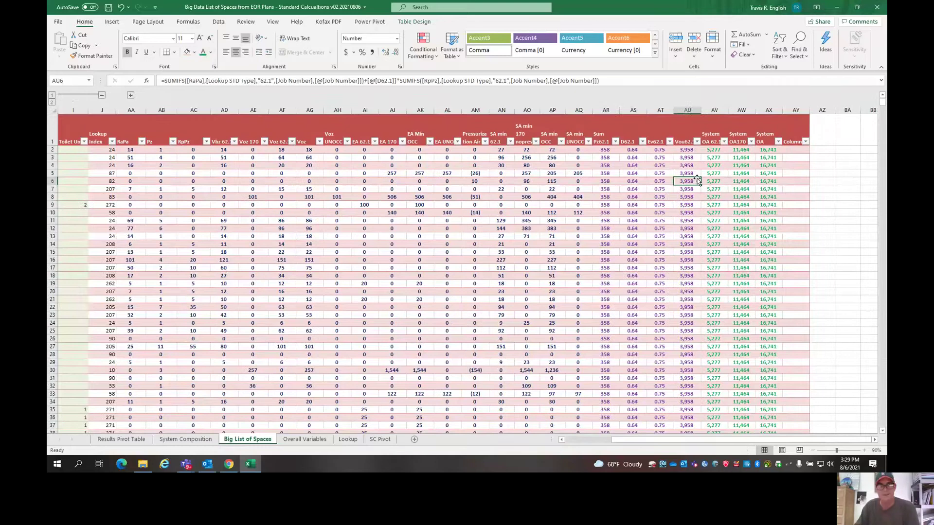
key("Home")
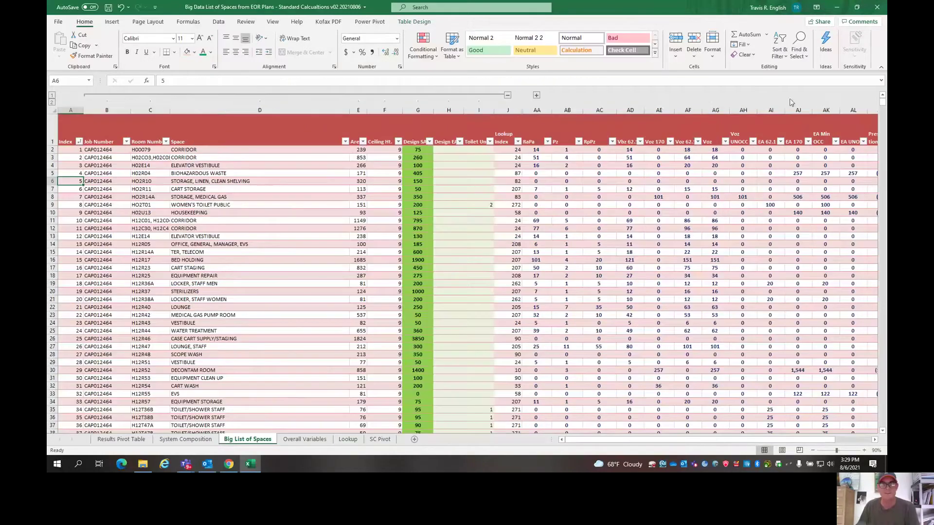
left_click(537, 96)
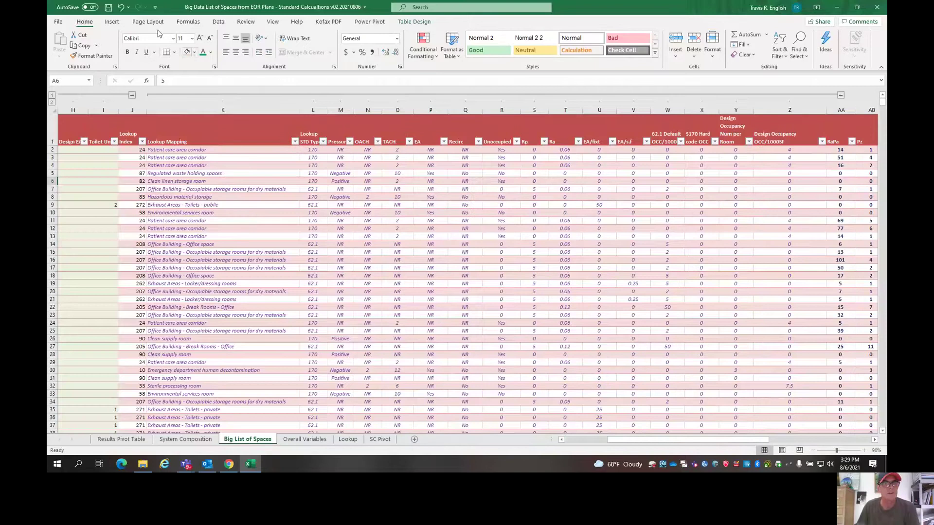
key("ctrl+s")
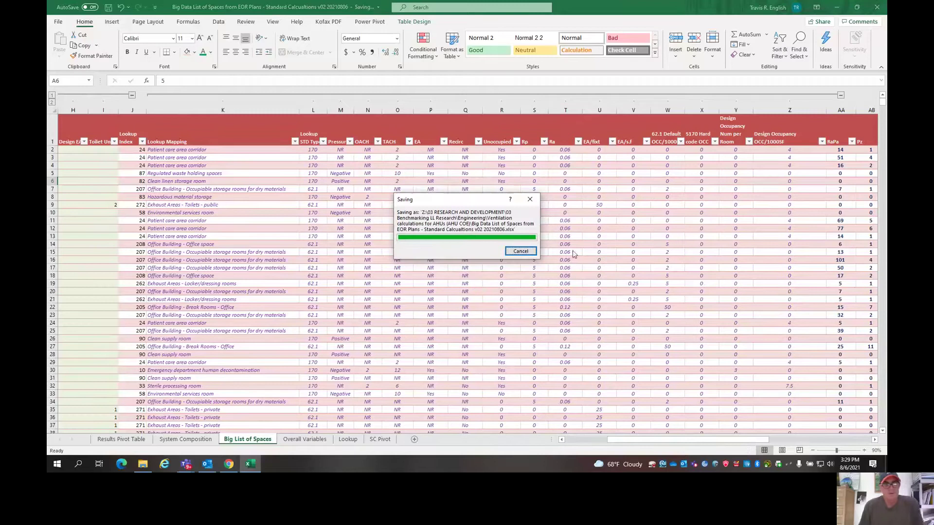
Open the Results Pivot Table sheet and select all the job numbers in the pivot
left_click(120, 439)
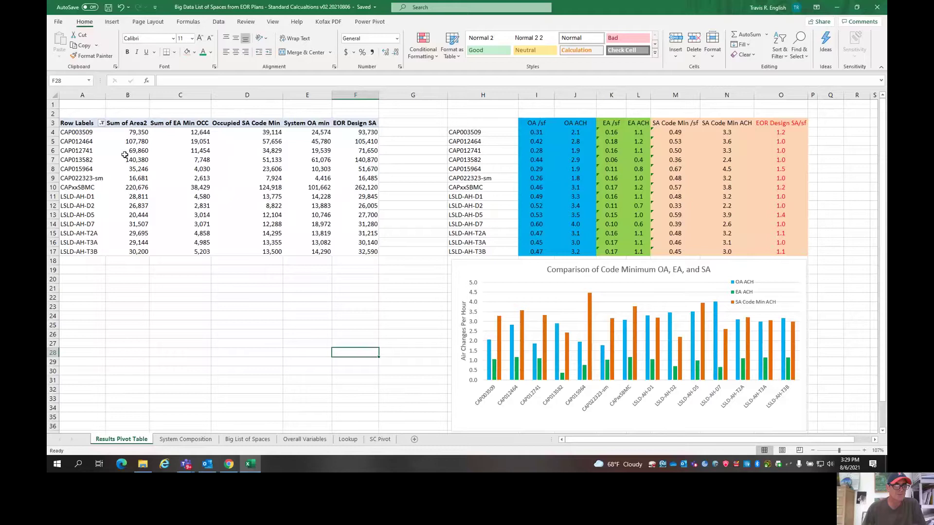
left_click(86, 136)
left_click_drag(86, 135, 83, 252)
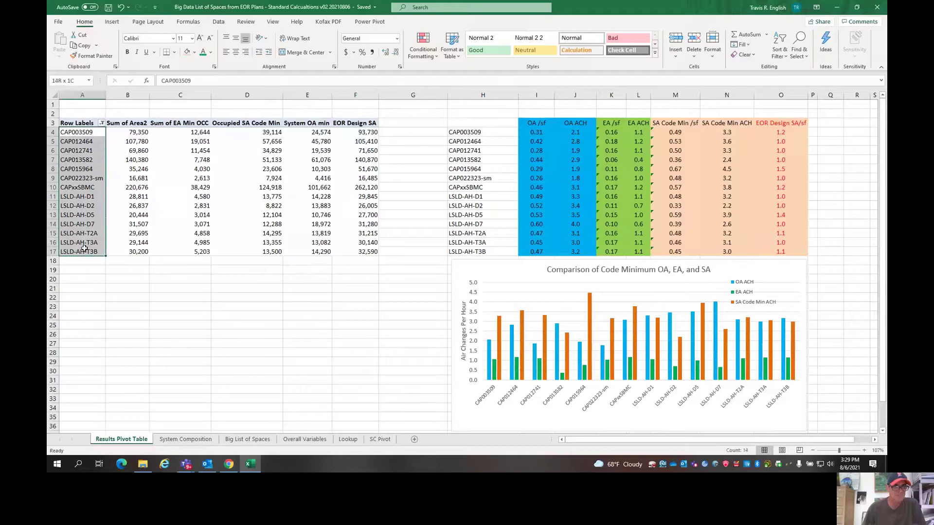
left_click(288, 300)
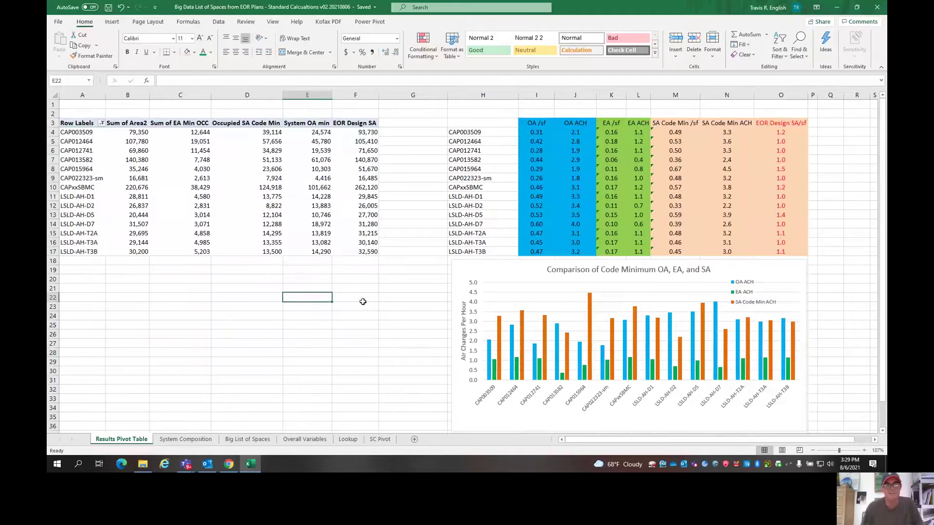
Review the pivot's Sum of Area2, EA Min OCC, Occupied SA Code Min and System OA min totals
left_click(81, 160)
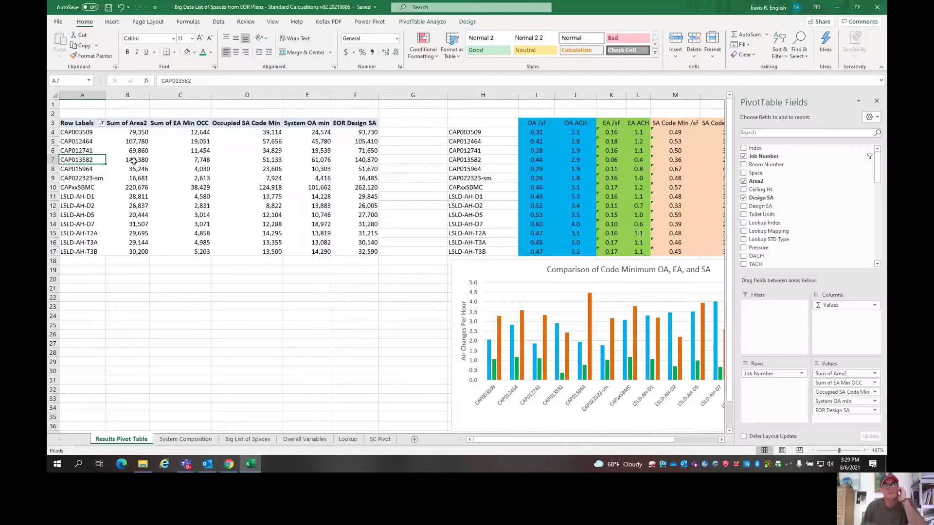
left_click_drag(135, 133, 139, 251)
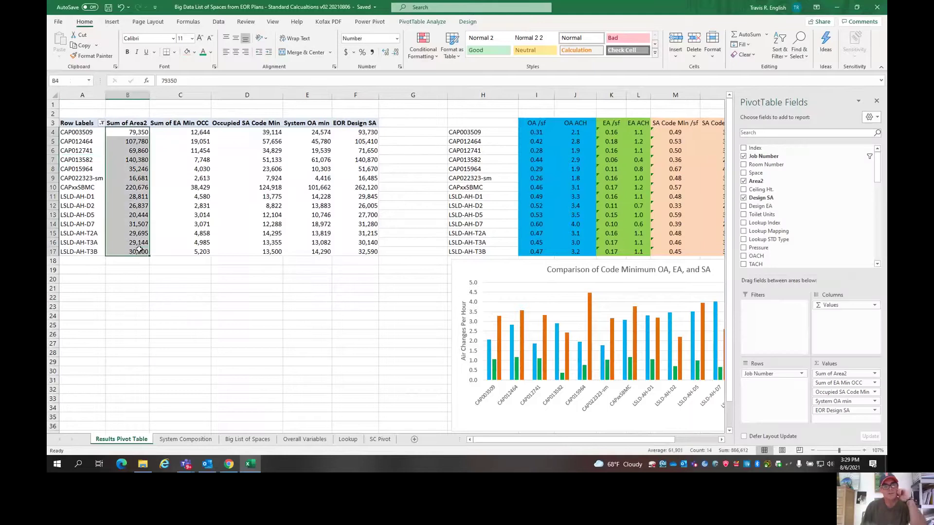
left_click_drag(189, 134, 194, 251)
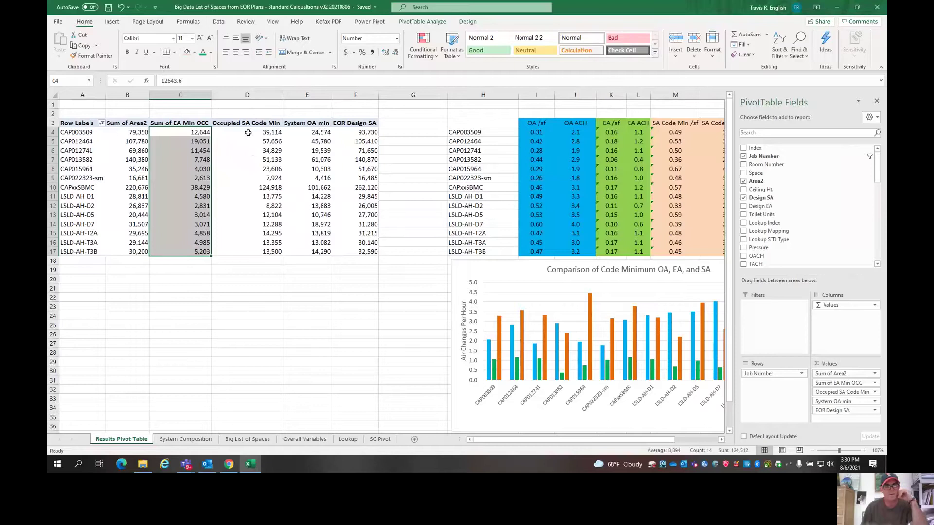
left_click_drag(248, 132, 257, 250)
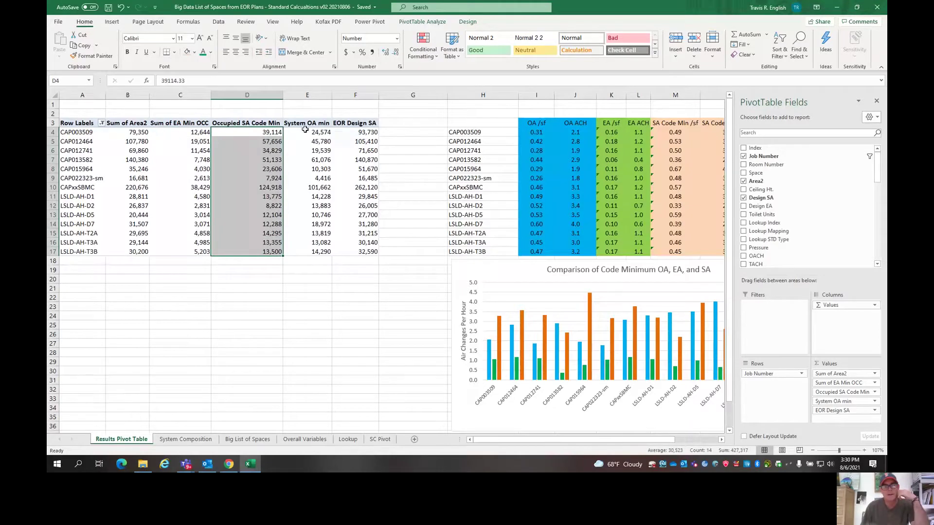
left_click_drag(295, 135, 316, 253)
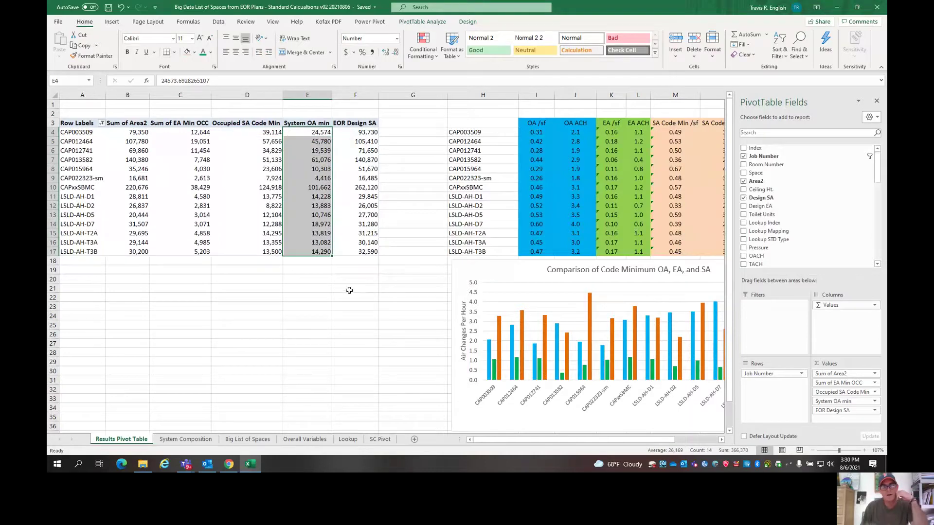
left_click(381, 284)
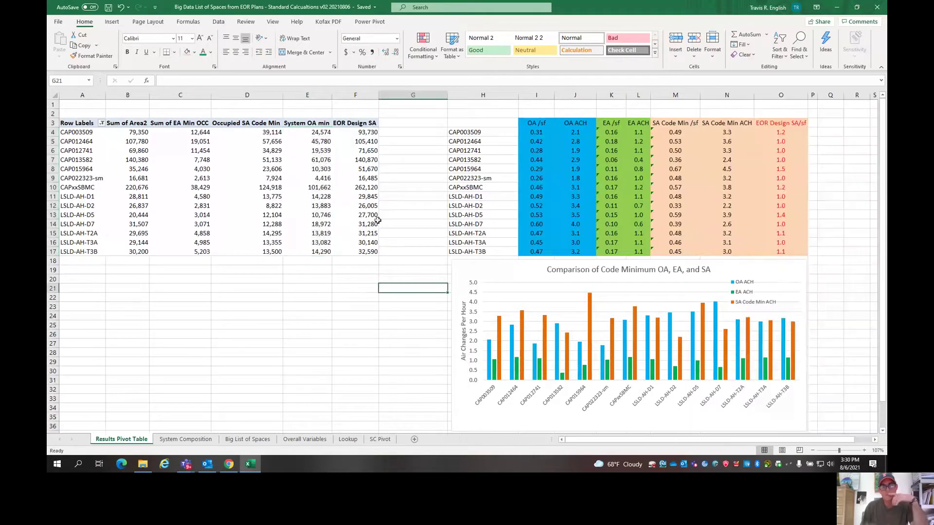
left_click(350, 133)
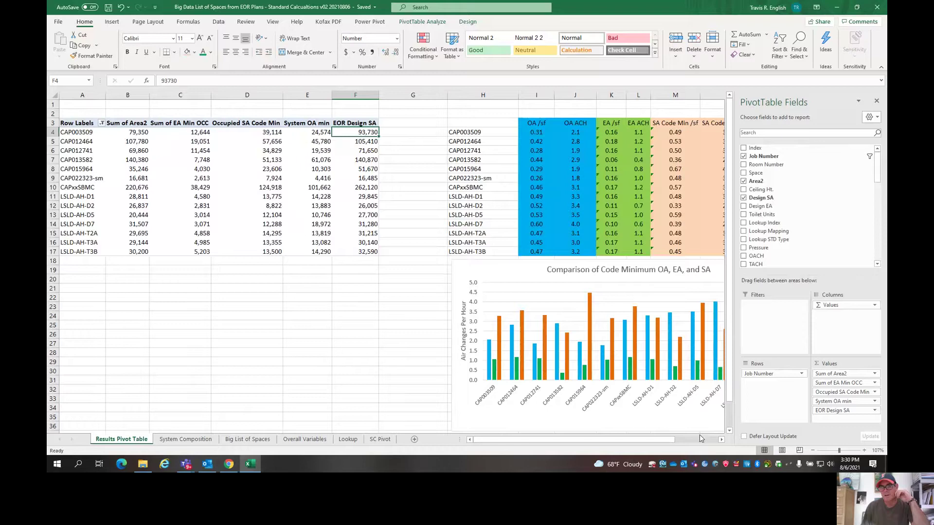
left_click(721, 439)
left_click(601, 205)
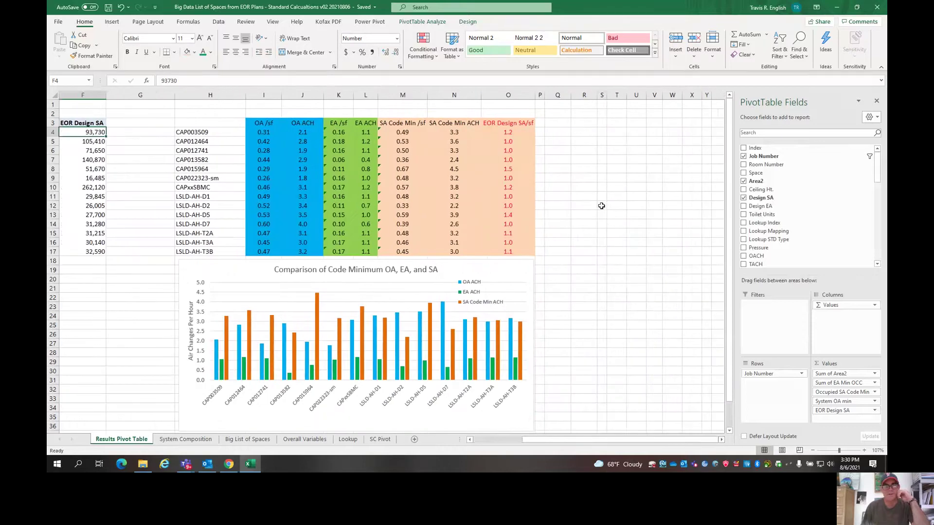
left_click(201, 130)
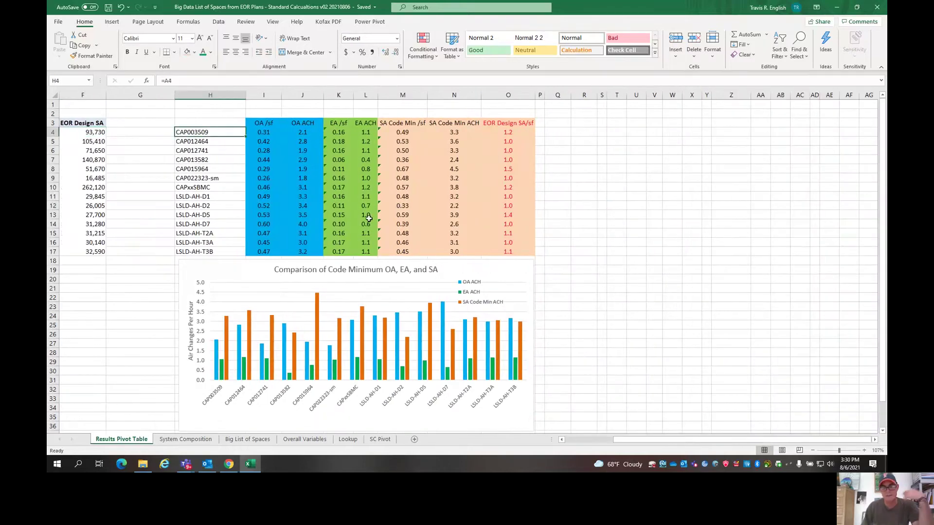
key("Right")
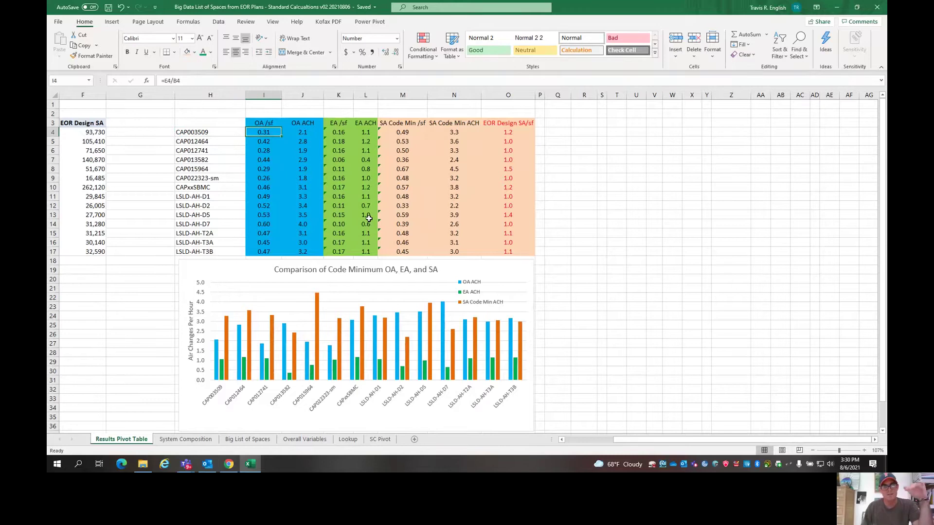
key("Right")
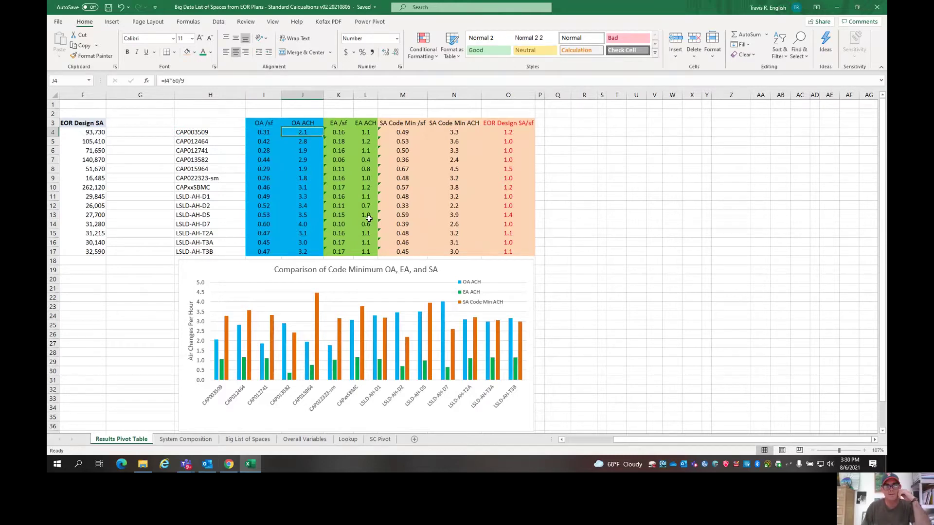
key("Left")
key("Left")
key("Left")
key("Left")
key("Left")
key("Left")
key("Left")
key("Left")
key("Left")
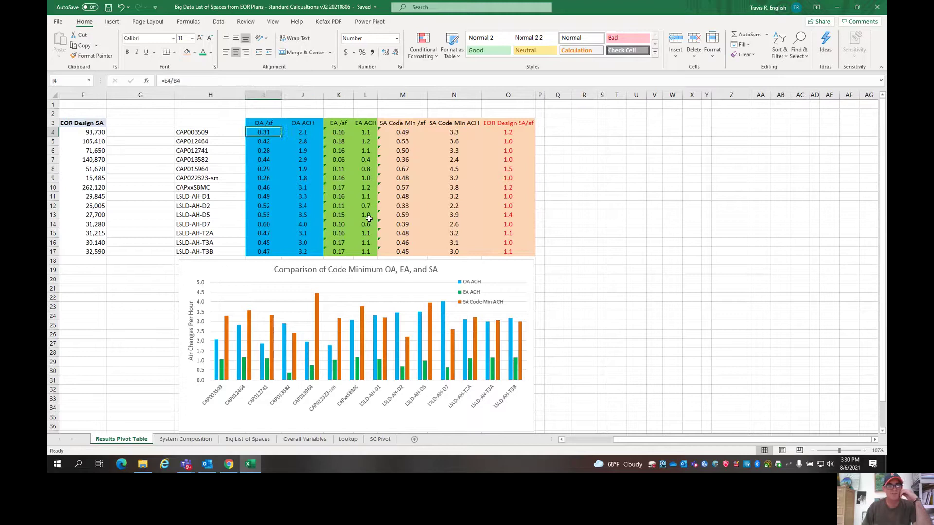
Refresh the Results pivot so System OA min updates, with CAP003509 now at 12,302
right_click(206, 183)
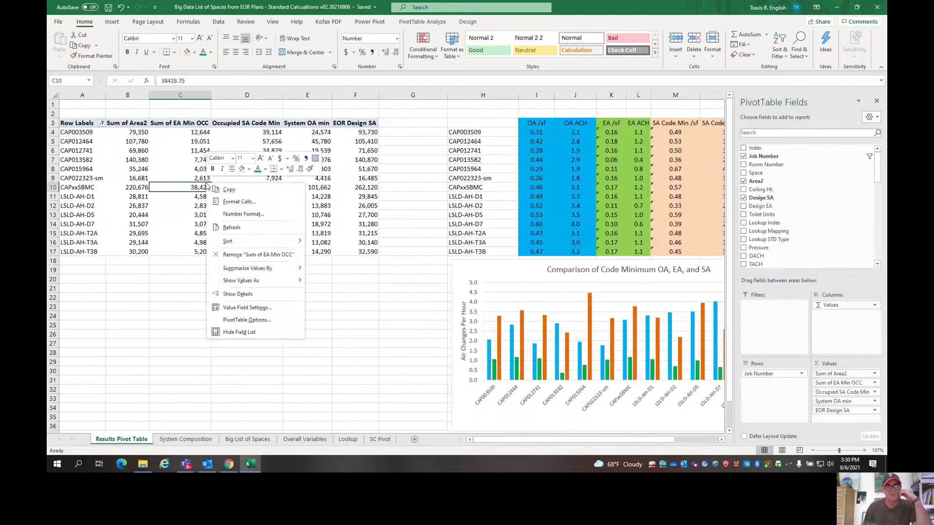
left_click(243, 227)
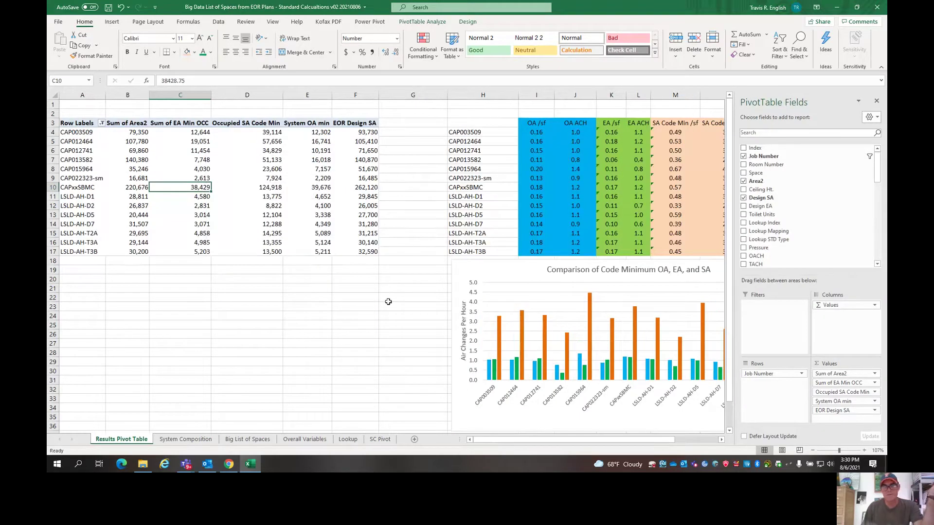
double_click(721, 440)
double_click(720, 440)
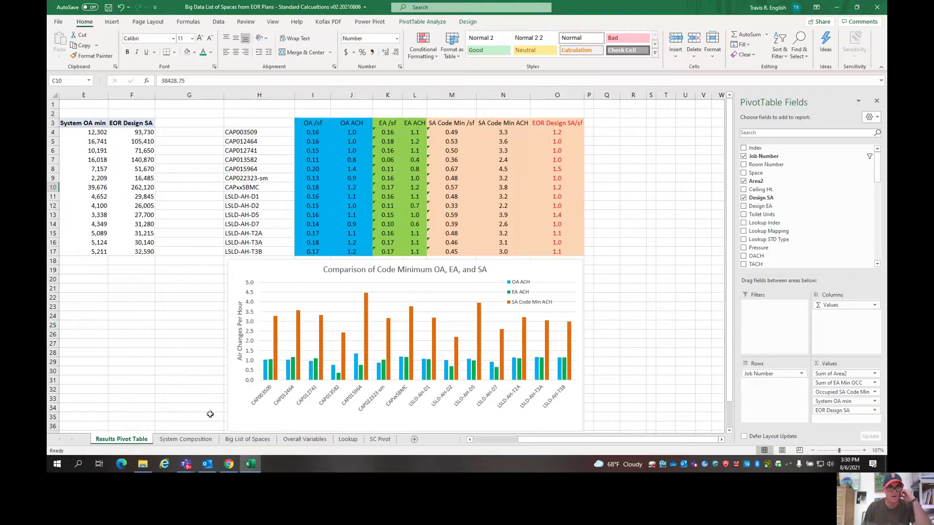
Check the Big List of Spaces sheet, then return to the Results Pivot Table
left_click(247, 439)
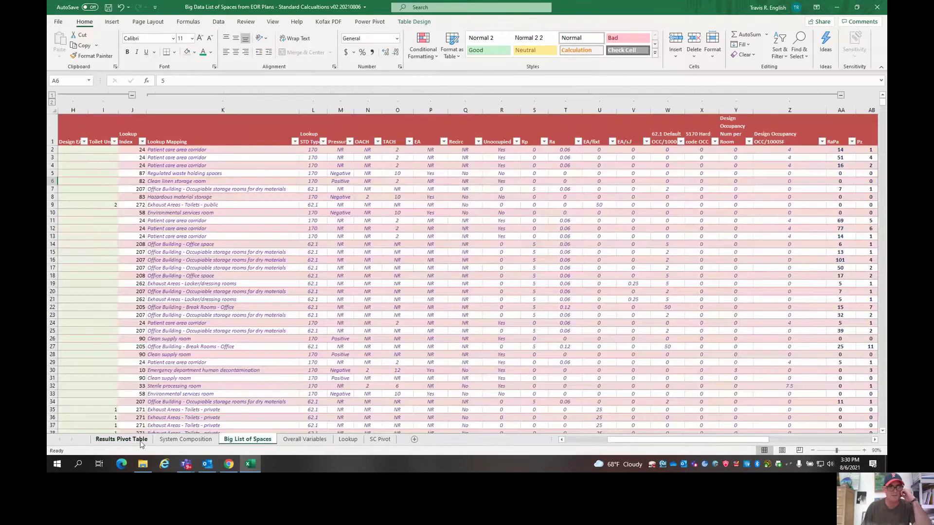
left_click(121, 440)
right_click(110, 209)
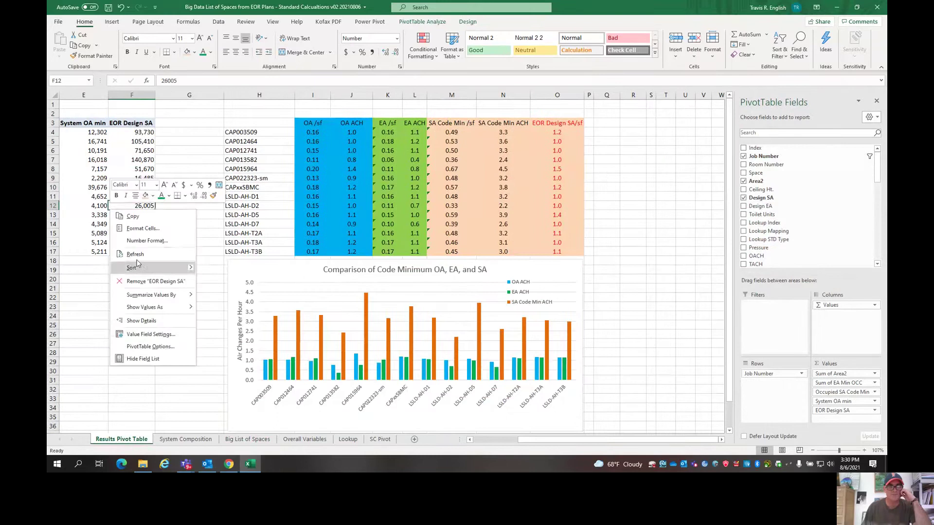
left_click(136, 278)
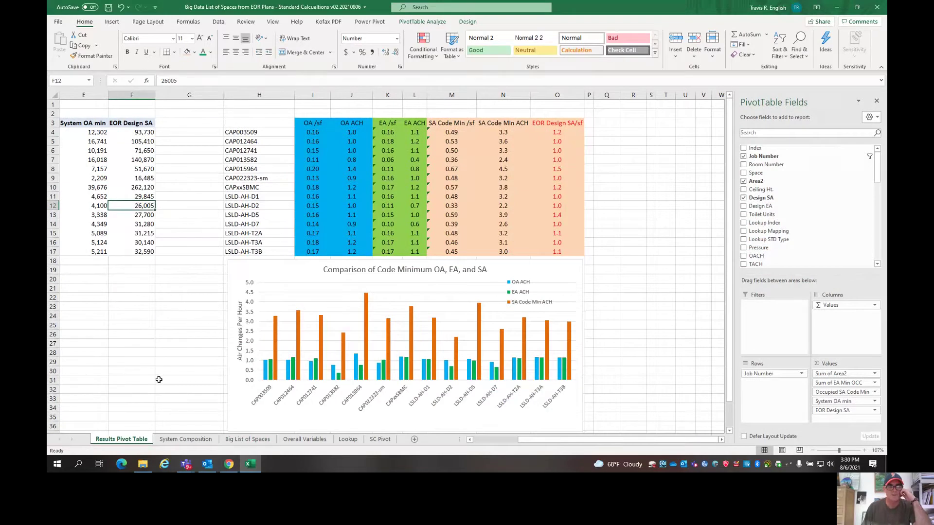
Trial an Overall System Population Density of 10 and refresh the Results pivot table
key("ctrl+Page_Down")
key("ctrl+Page_Down")
key("ctrl+Page_Down")
left_click(230, 174)
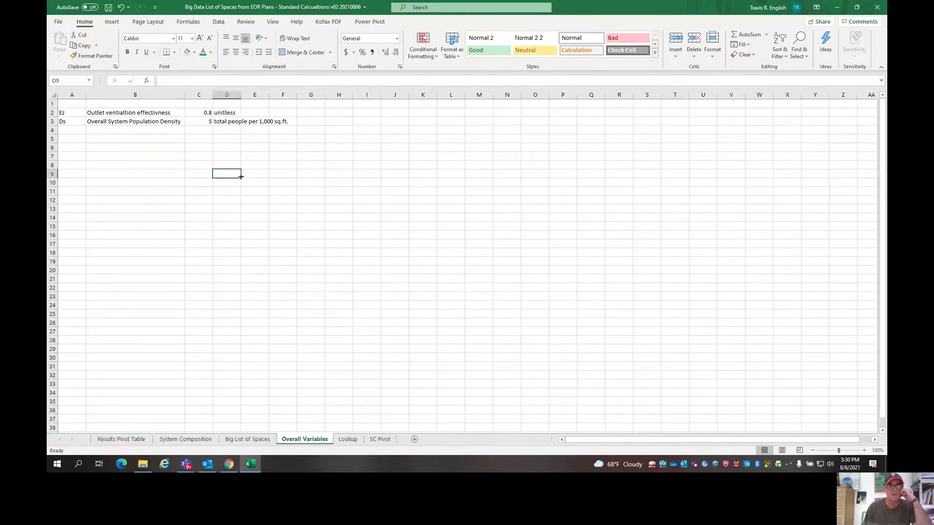
left_click(202, 122)
type("10")
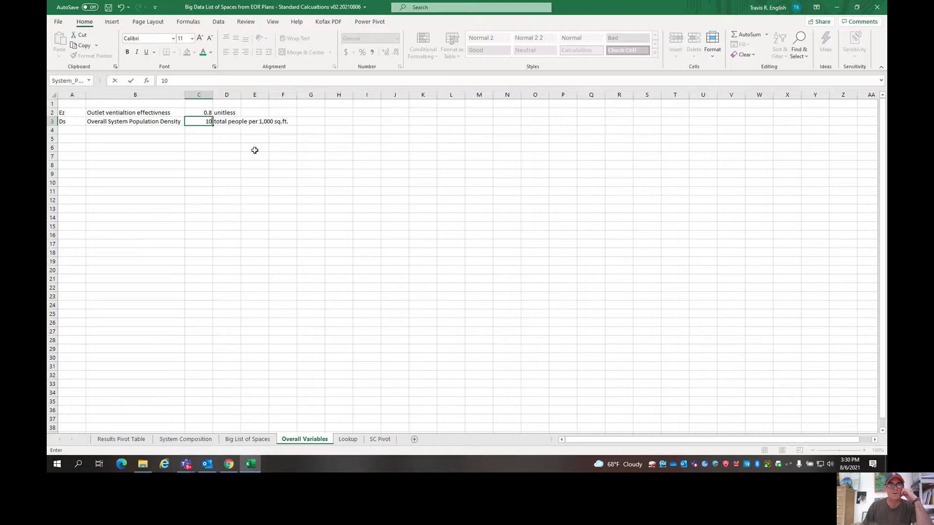
key("Return")
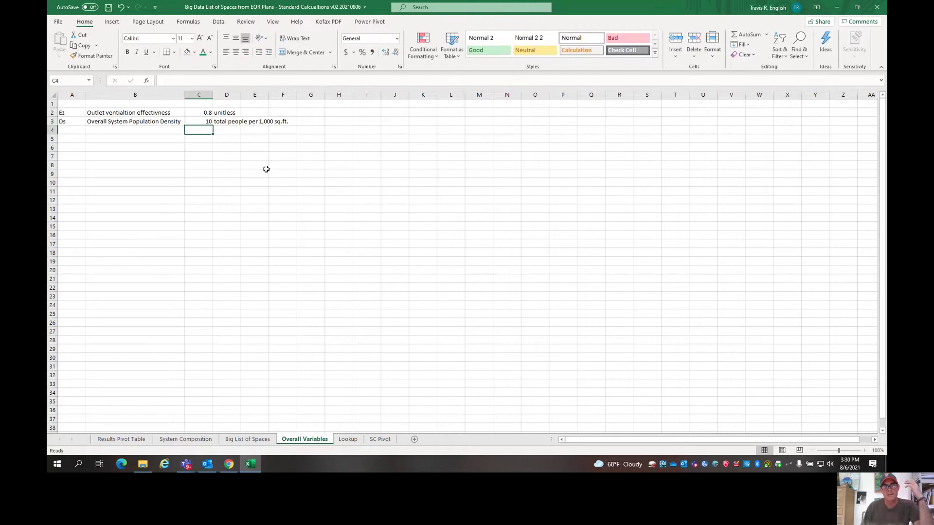
left_click(121, 439)
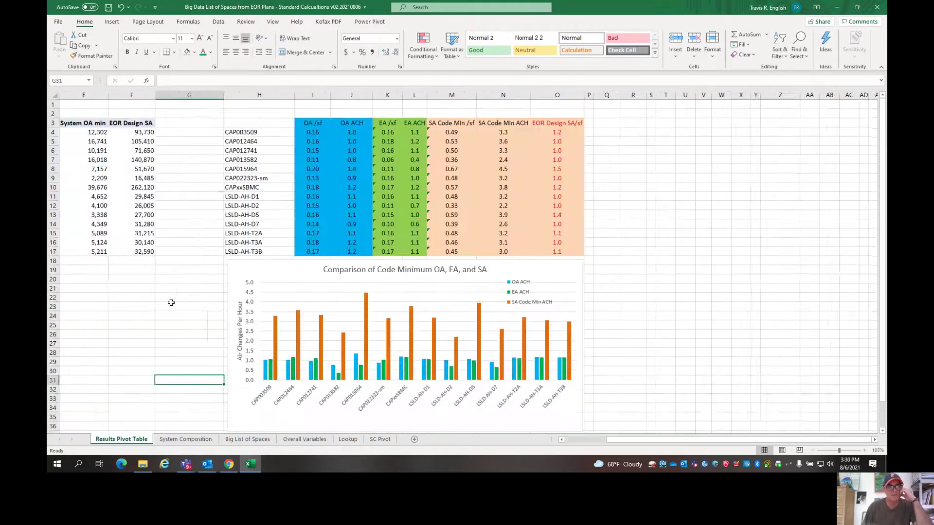
right_click(106, 198)
left_click(133, 242)
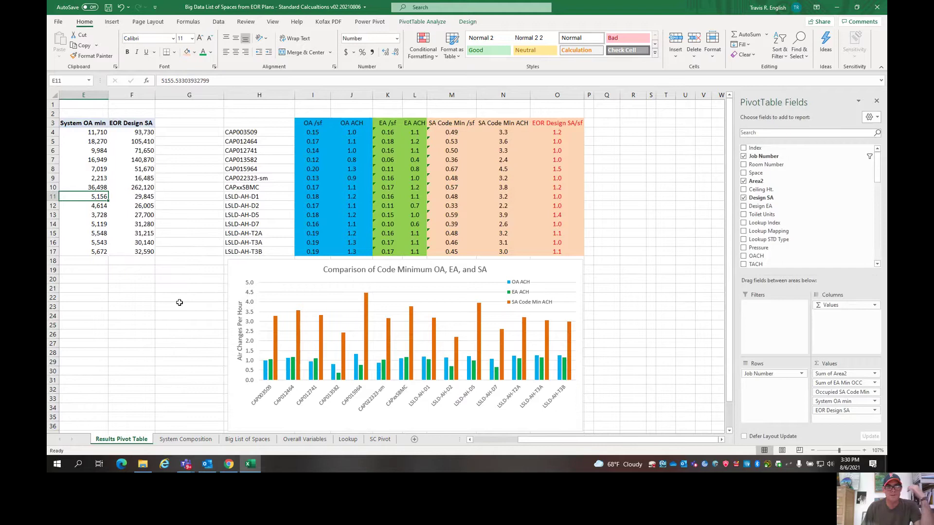
key("Home")
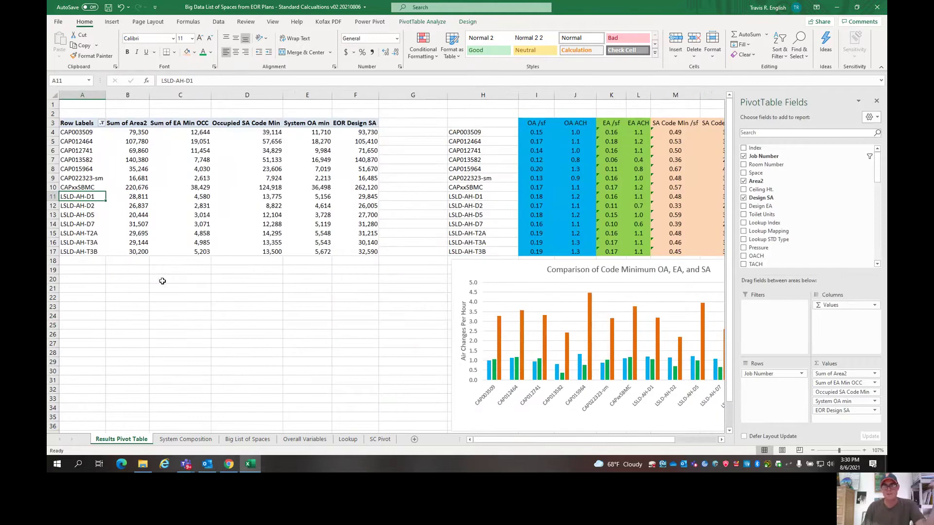
Restore population density to 5 and refresh the pivot so CAP003509 shows 12,302 again
key("ctrl+Page_Down")
key("ctrl+Page_Down")
key("ctrl+Page_Down")
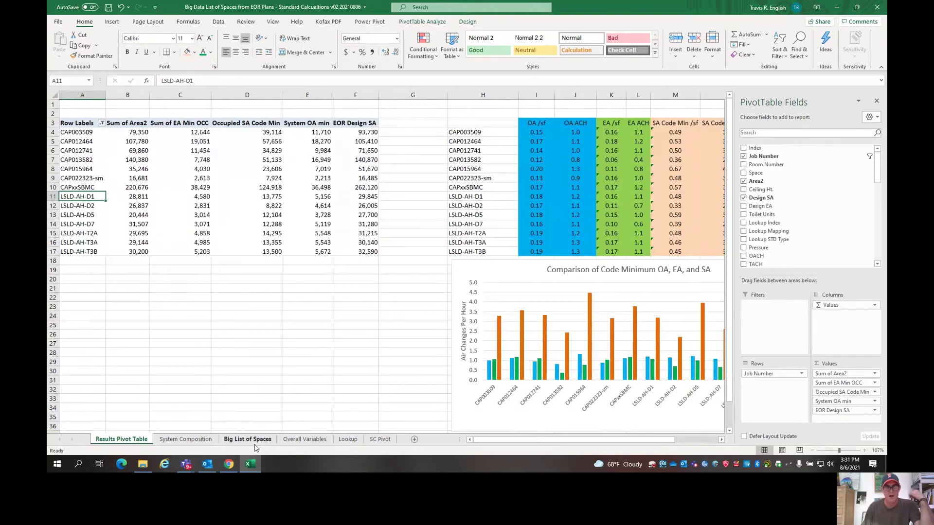
left_click(202, 121)
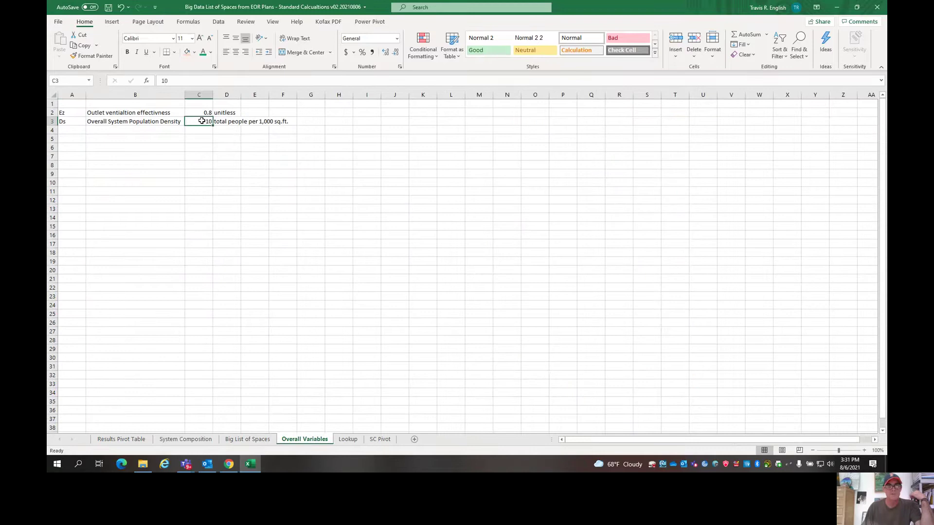
type("5")
key("Return")
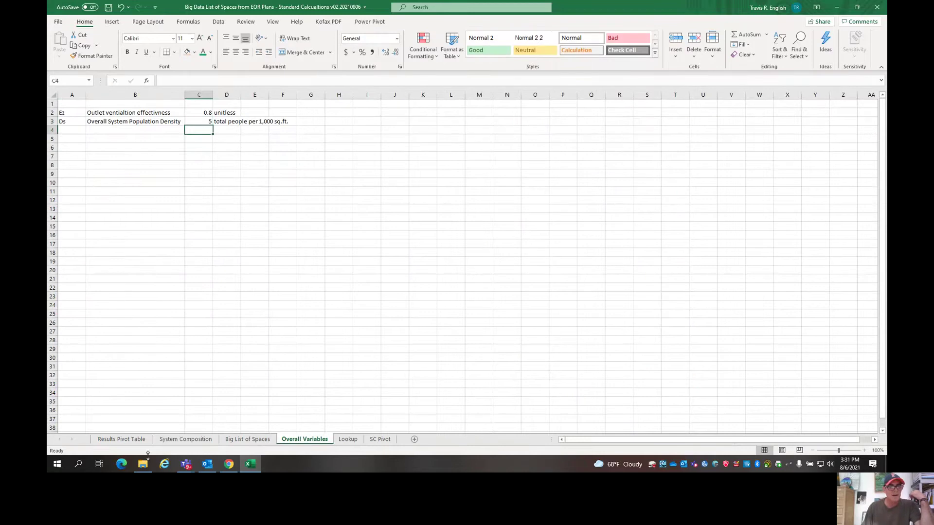
left_click(121, 440)
right_click(155, 177)
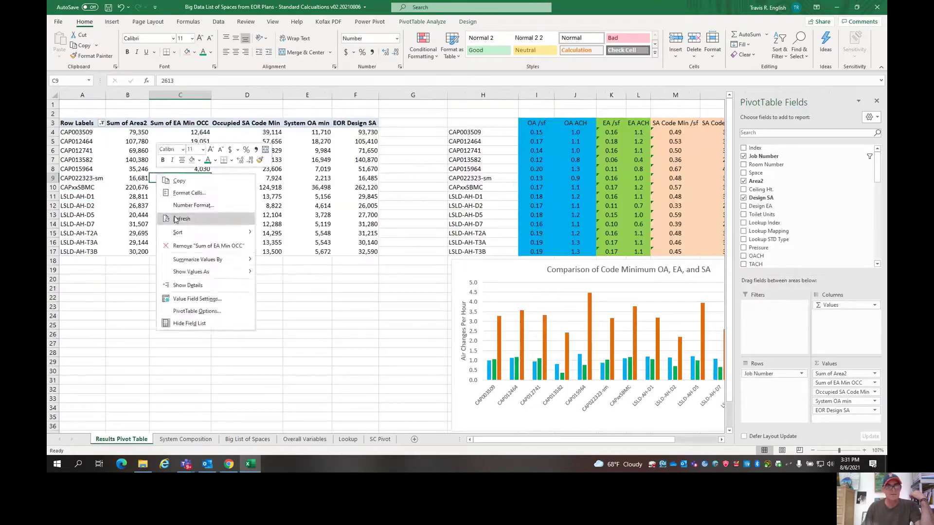
left_click(180, 219)
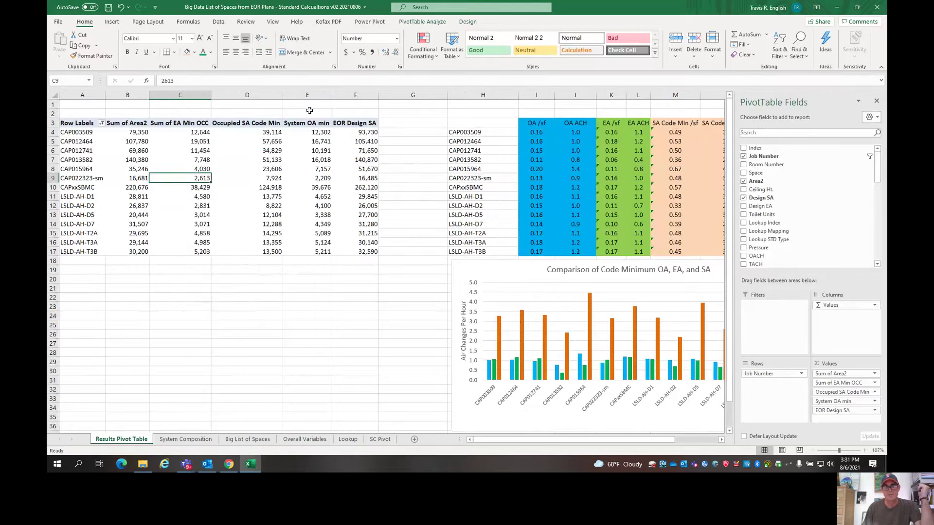
left_click(721, 440)
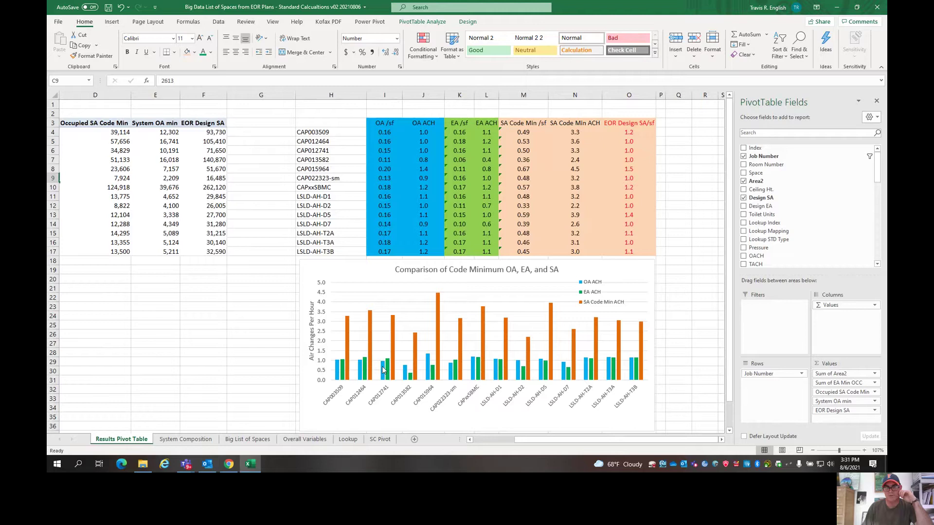
mouse_move(407, 373)
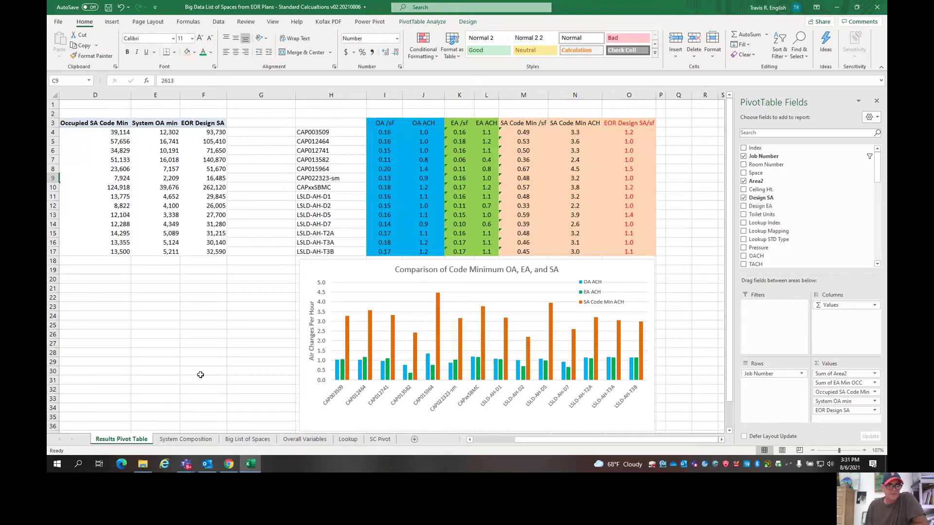
left_click(206, 360)
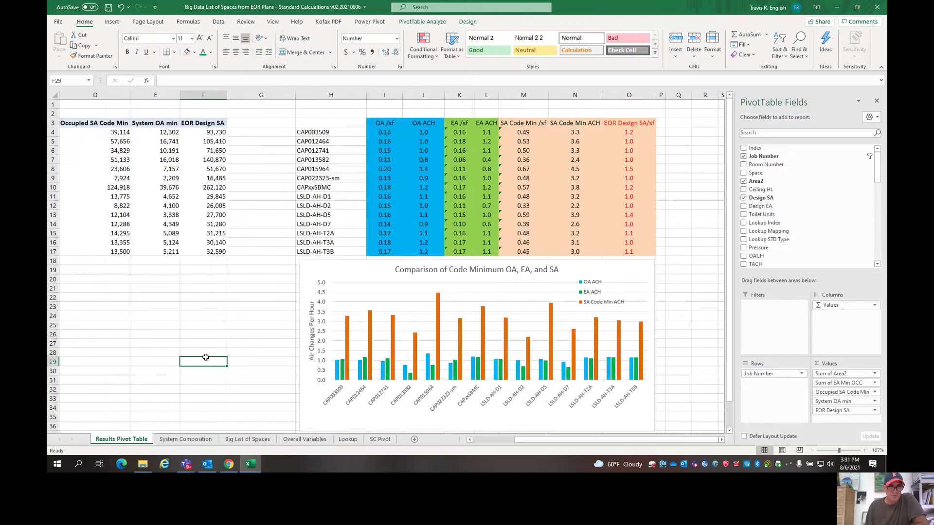
key("Home")
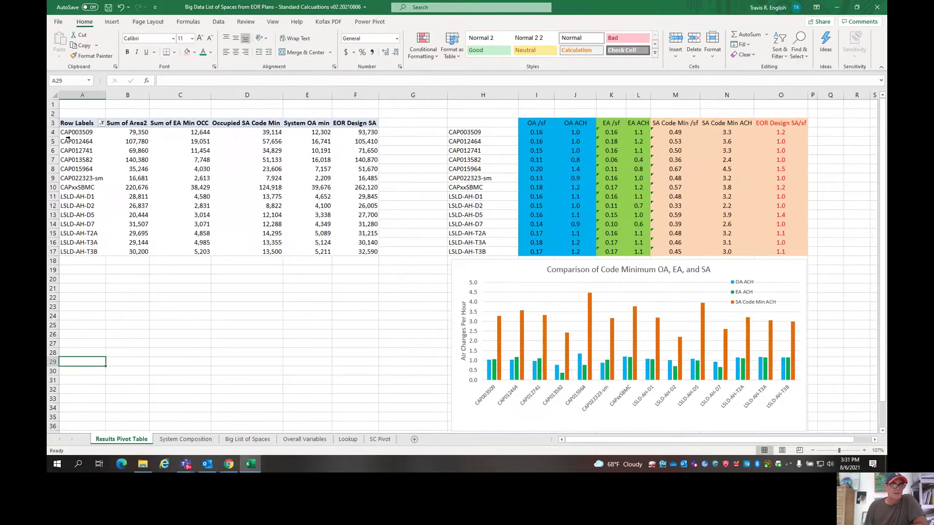
View the System Composition sheet and read each job's space-type shares on the 100% stacked chart
left_click(185, 439)
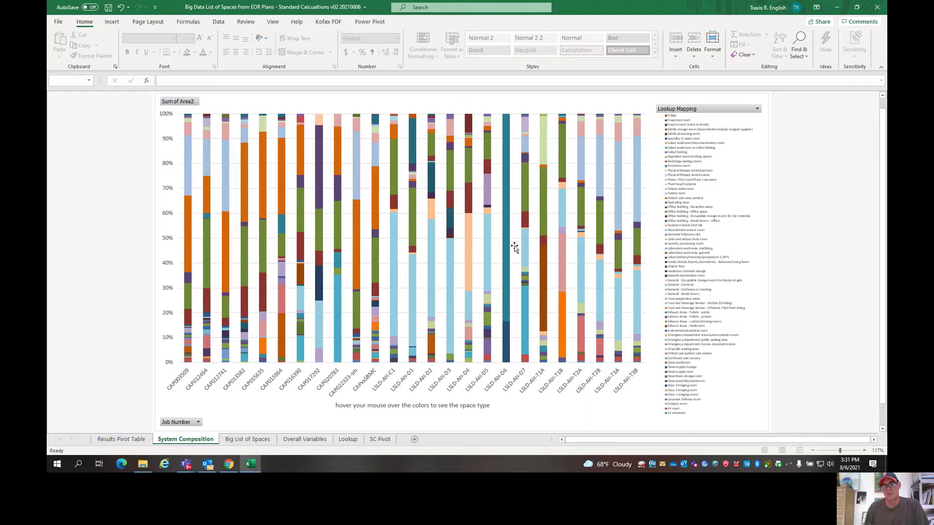
mouse_move(505, 253)
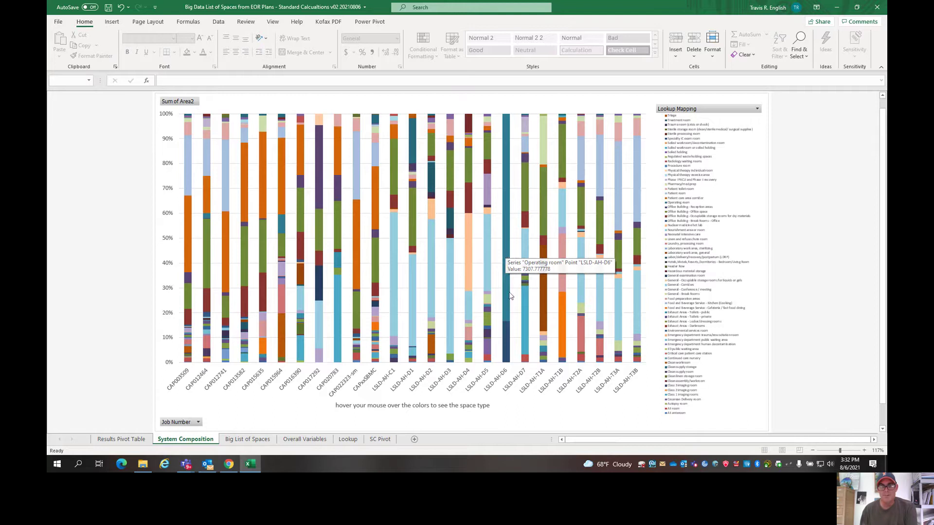
mouse_move(507, 345)
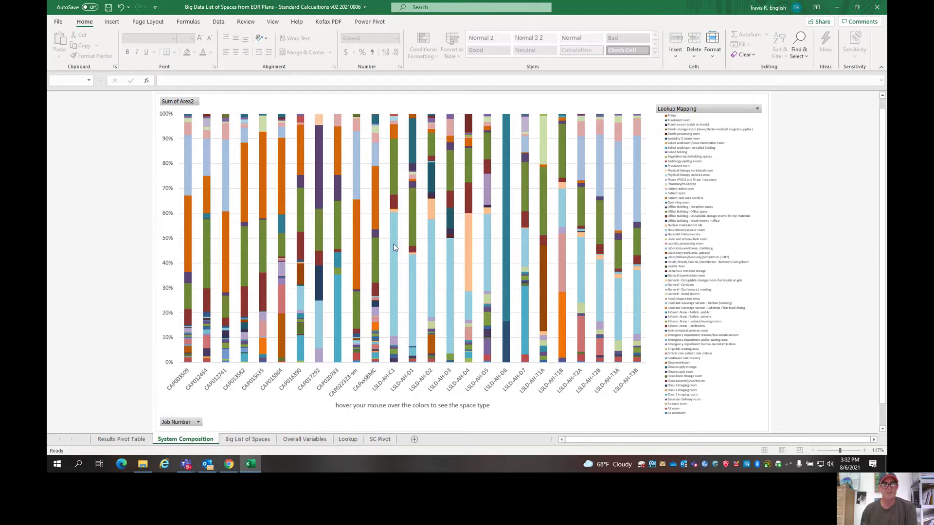
mouse_move(393, 244)
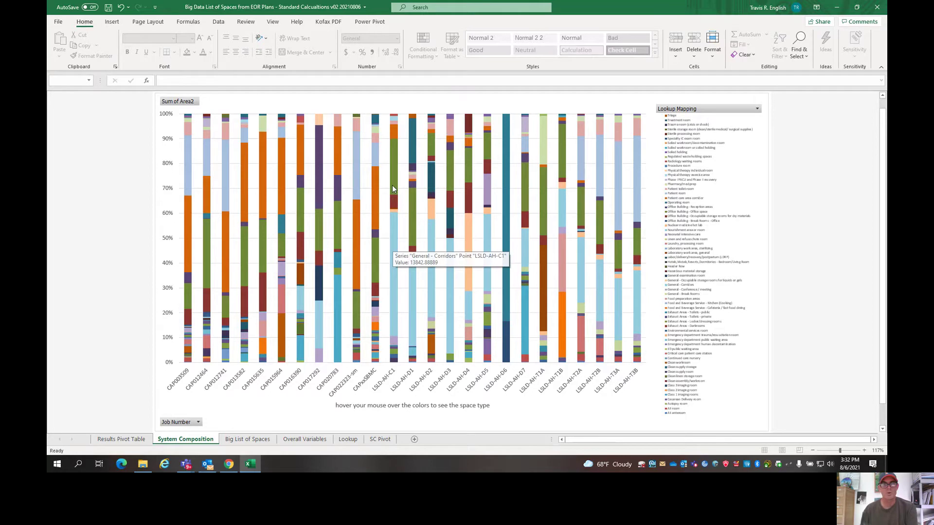
mouse_move(396, 173)
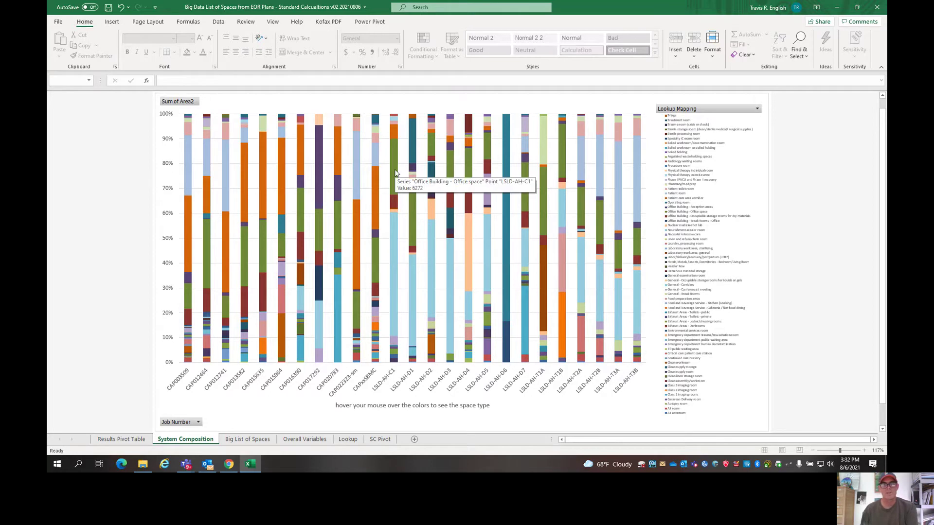
mouse_move(395, 130)
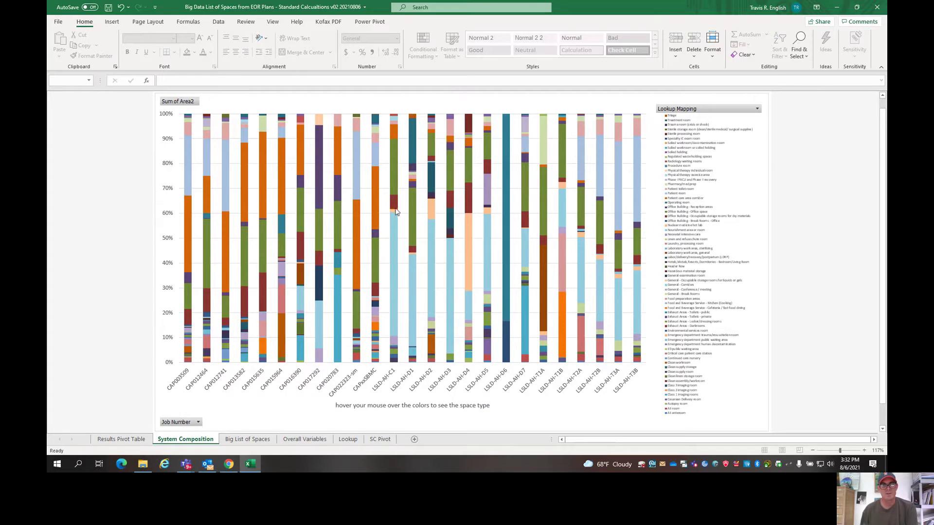
mouse_move(397, 206)
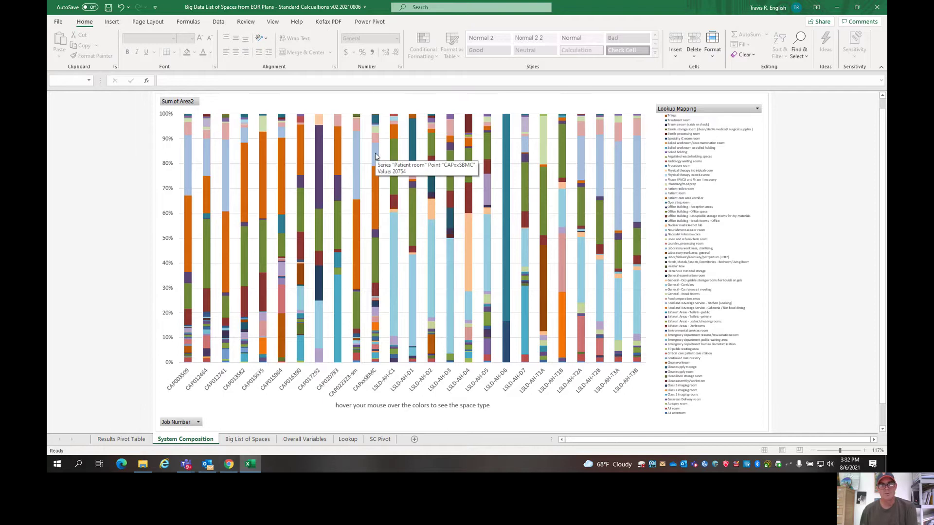
mouse_move(358, 165)
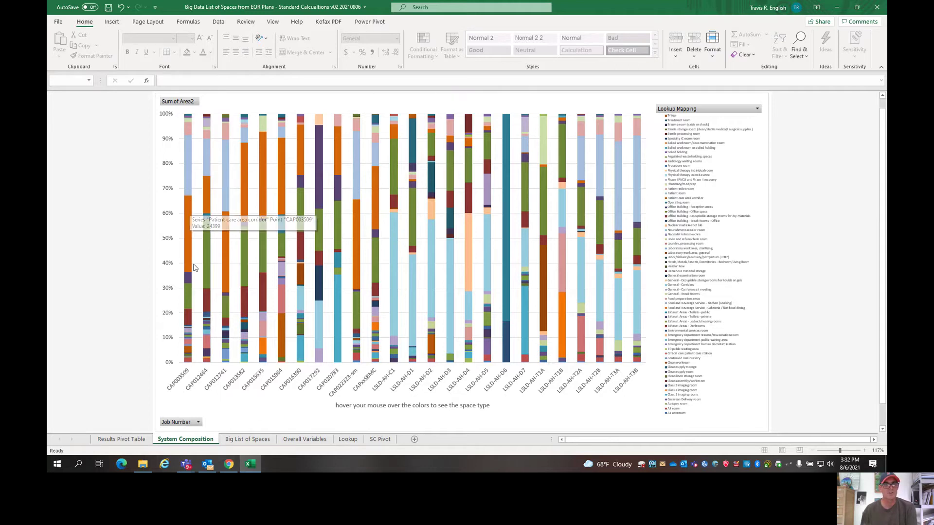
mouse_move(191, 305)
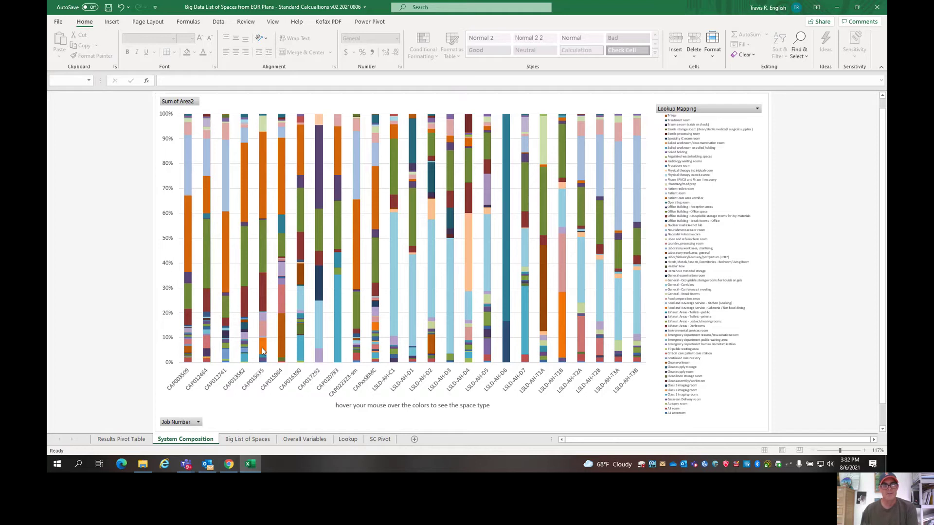
mouse_move(262, 350)
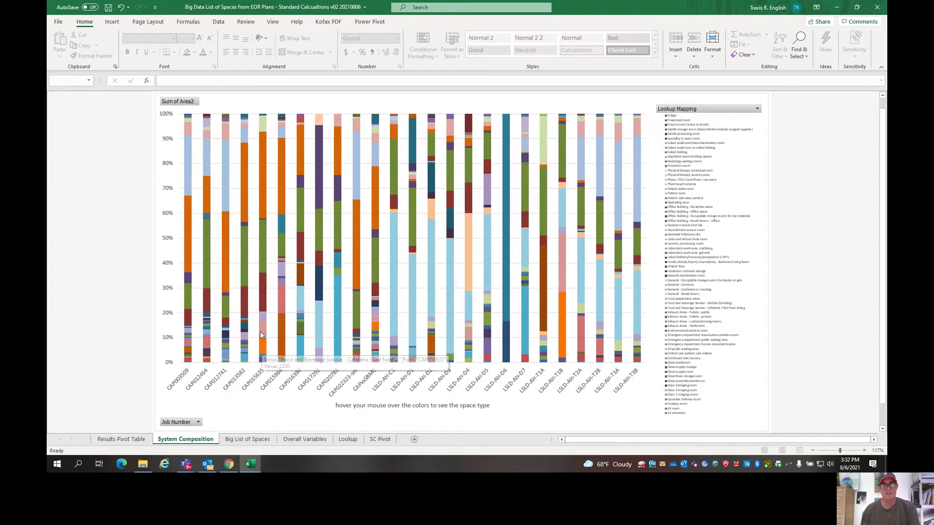
mouse_move(581, 269)
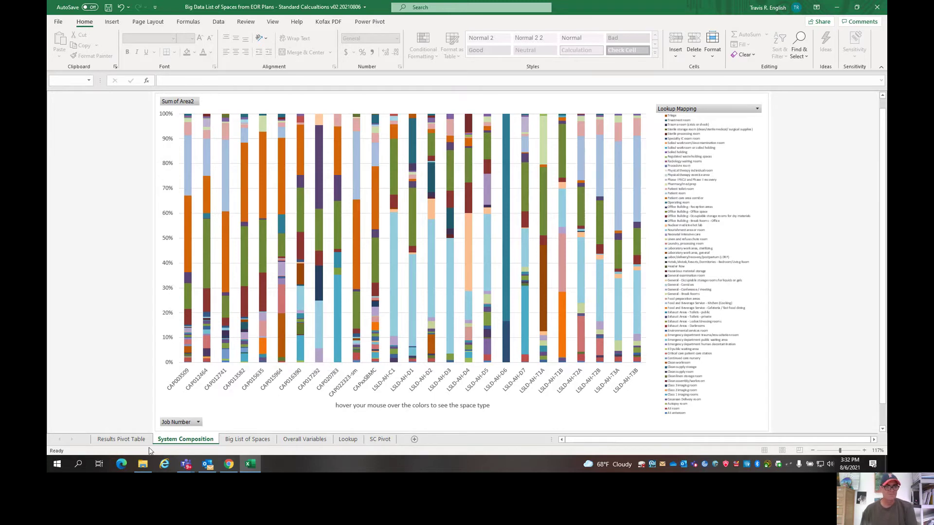
left_click(119, 443)
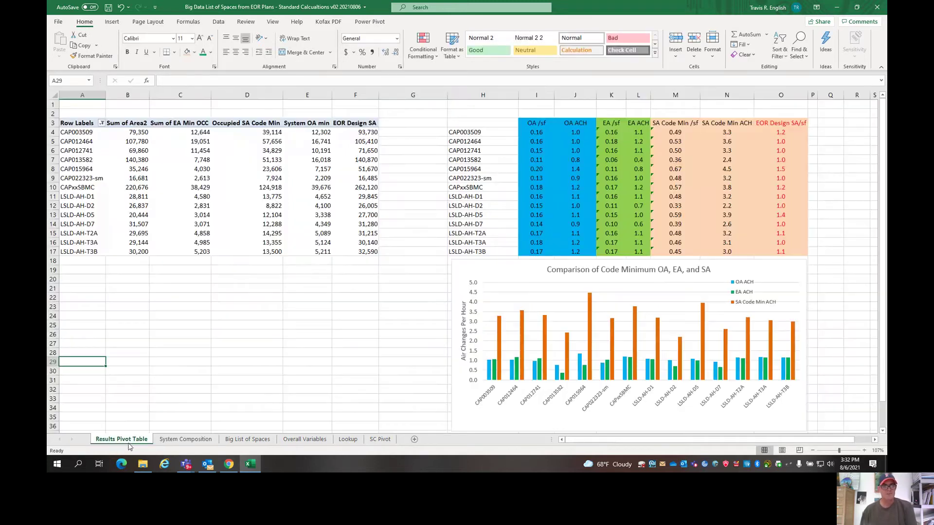
left_click(194, 440)
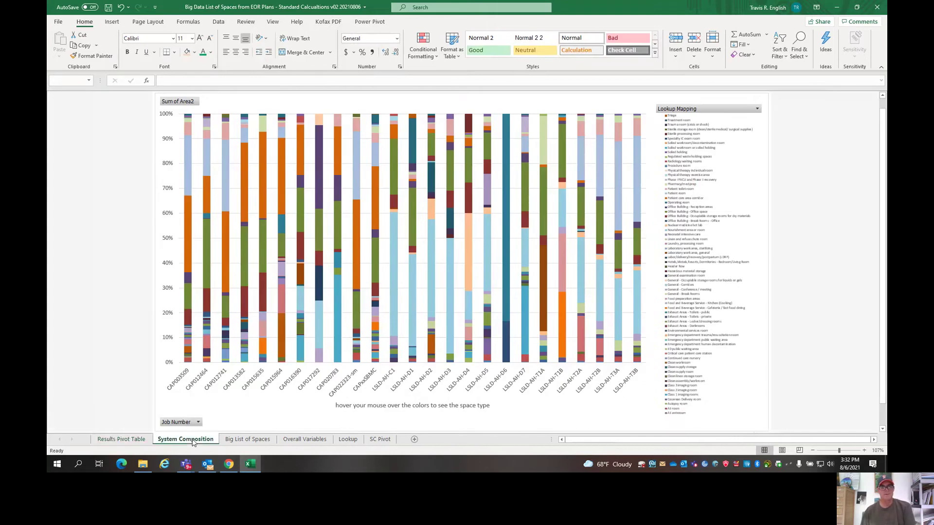
left_click(242, 442)
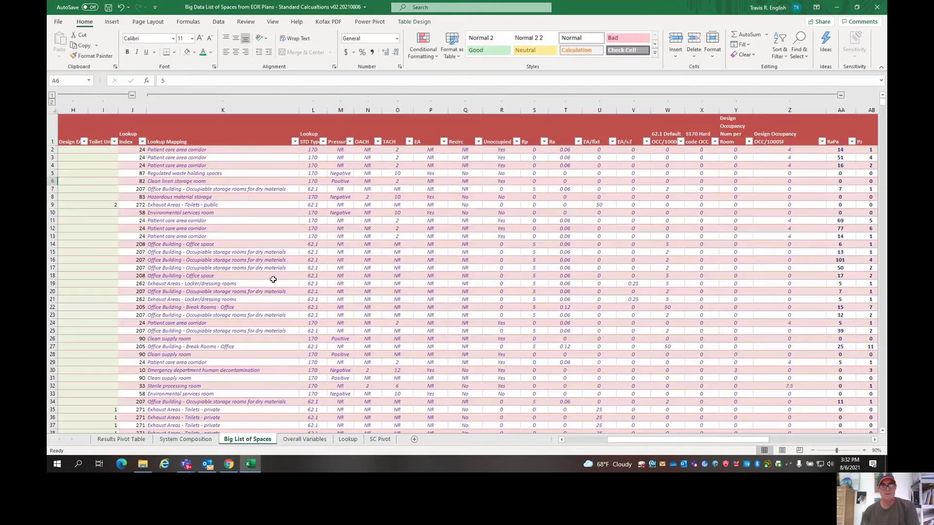
left_click(248, 193)
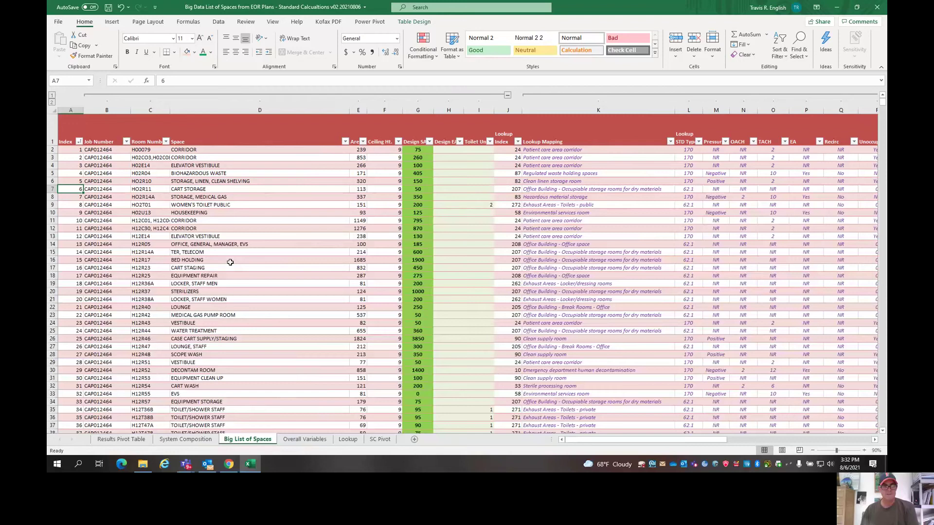
left_click(290, 438)
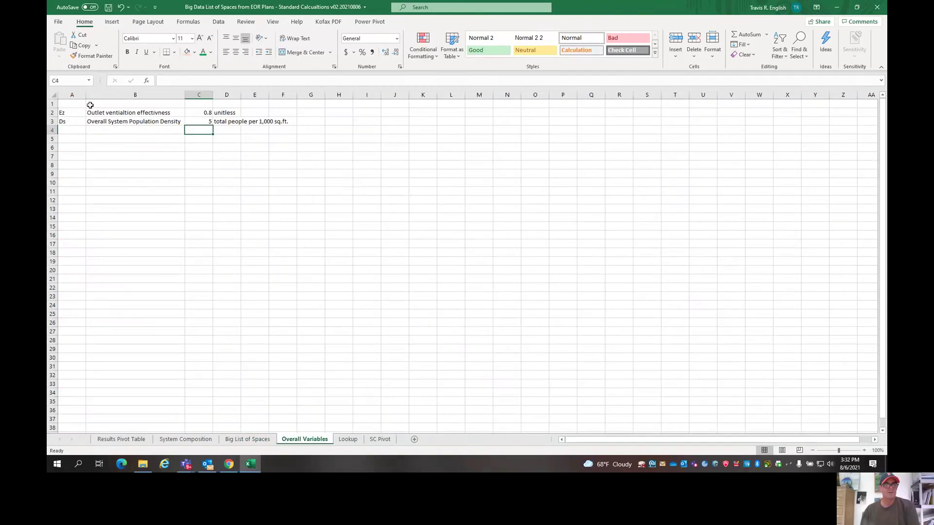
left_click(207, 112)
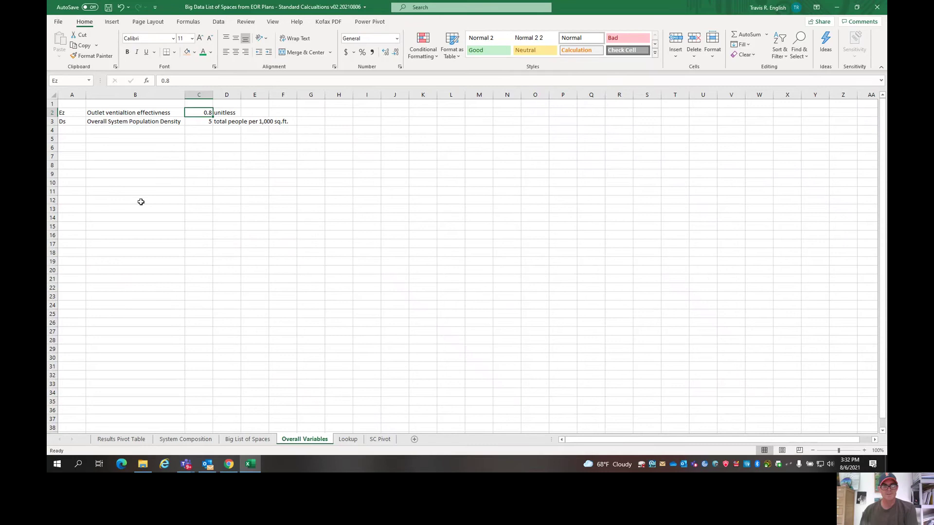
left_click(347, 439)
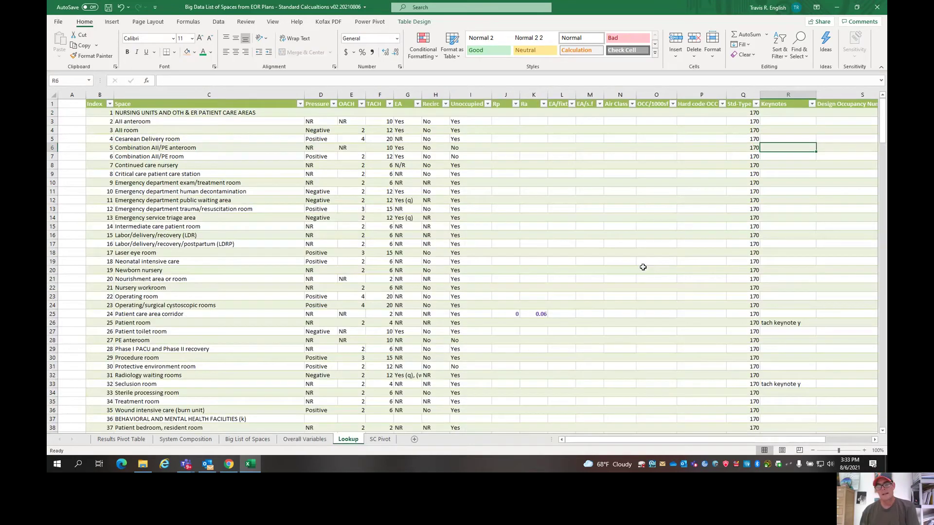
left_click(380, 439)
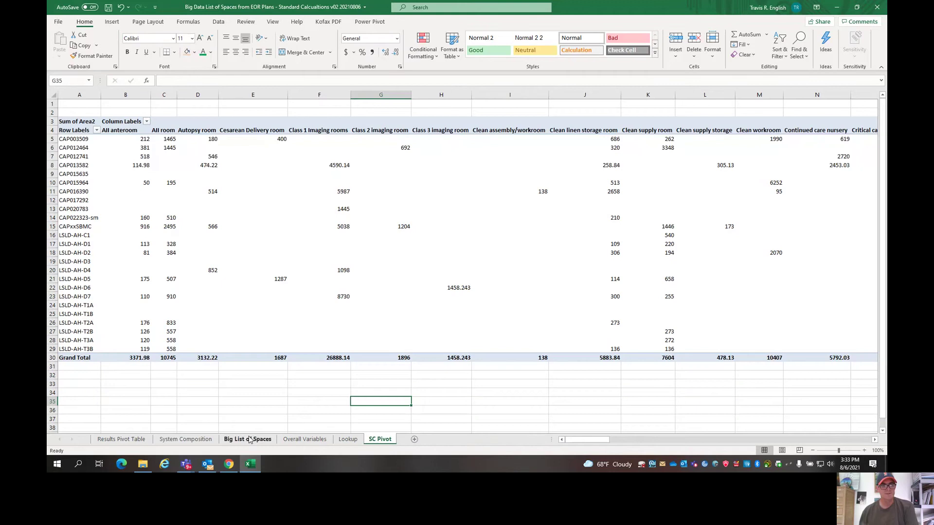
left_click(193, 443)
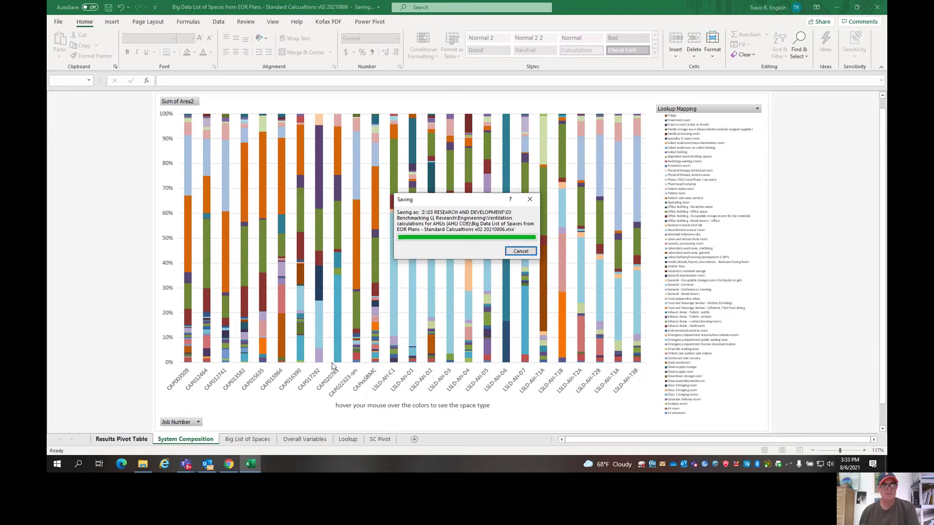
Go back to the Results Pivot Table sheet and save the workbook
left_click(137, 439)
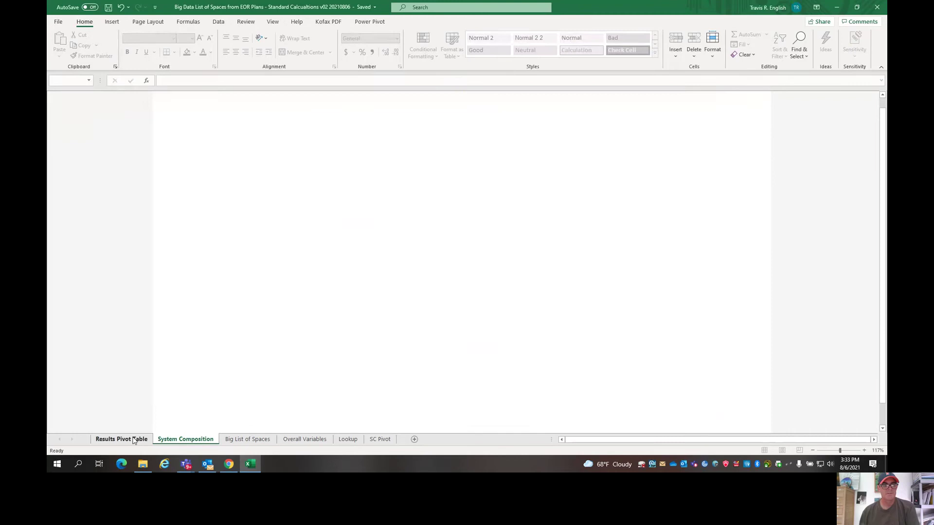
left_click(108, 7)
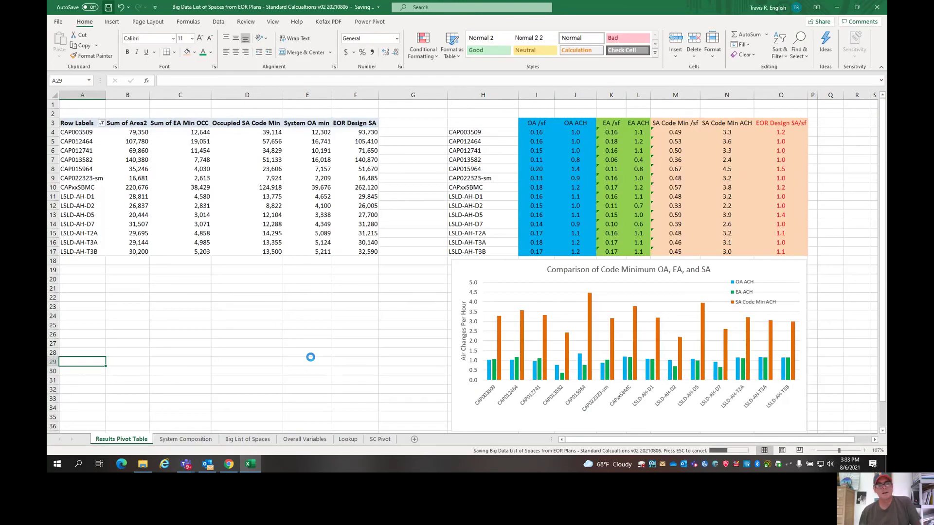